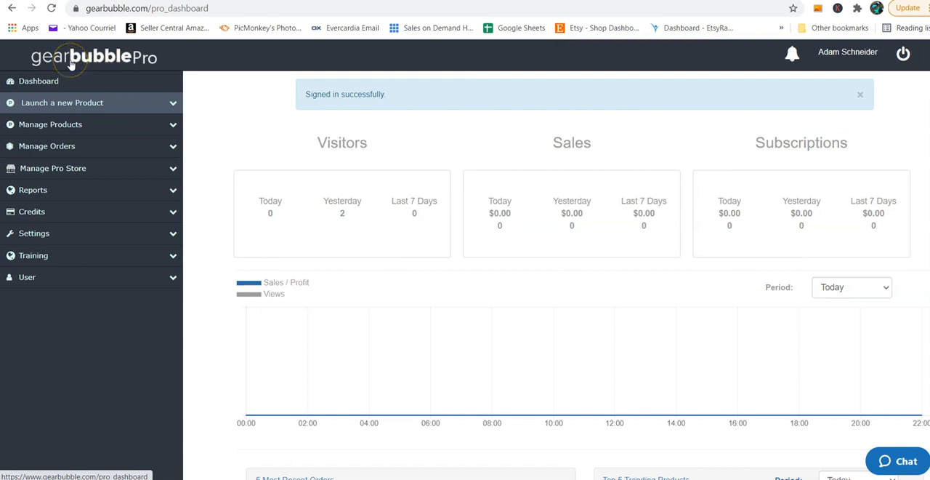
# Step: Open the On Demand campaigns list from product management and launch a new Traditional campaign
pyautogui.click(68, 124)
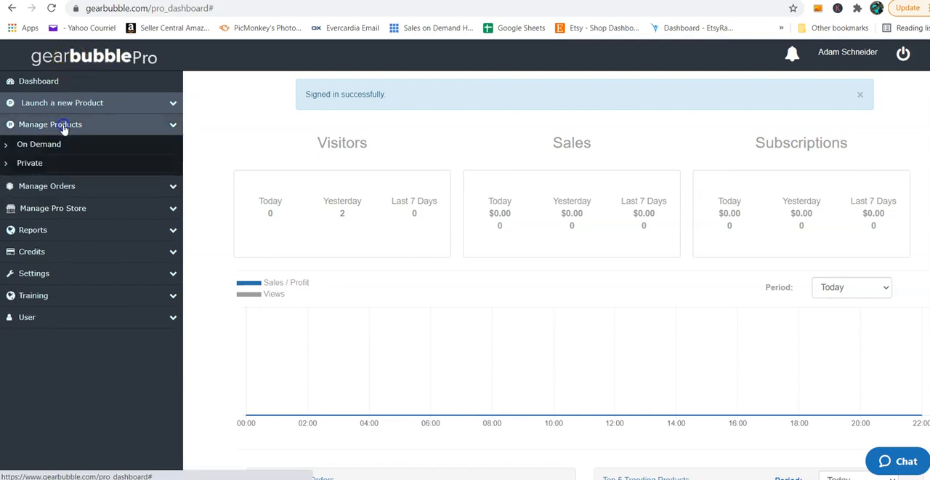
pyautogui.click(52, 147)
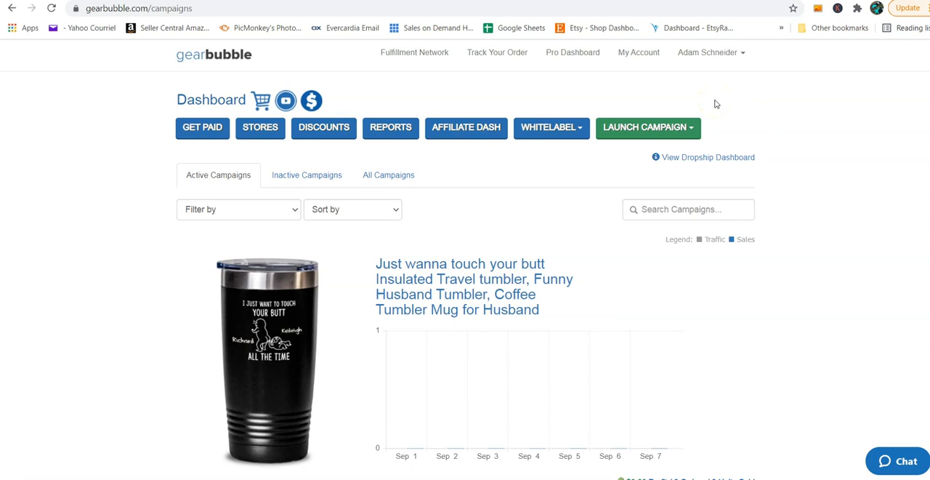
pyautogui.click(649, 127)
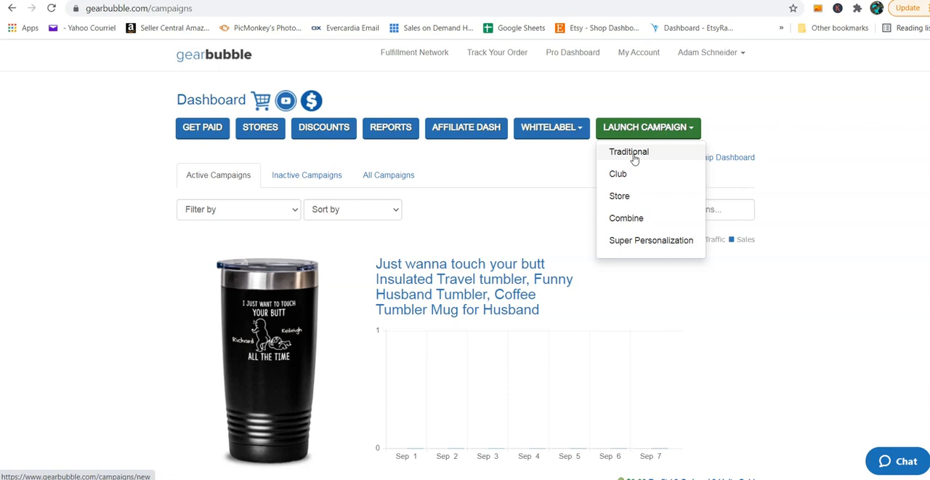
pyautogui.click(643, 154)
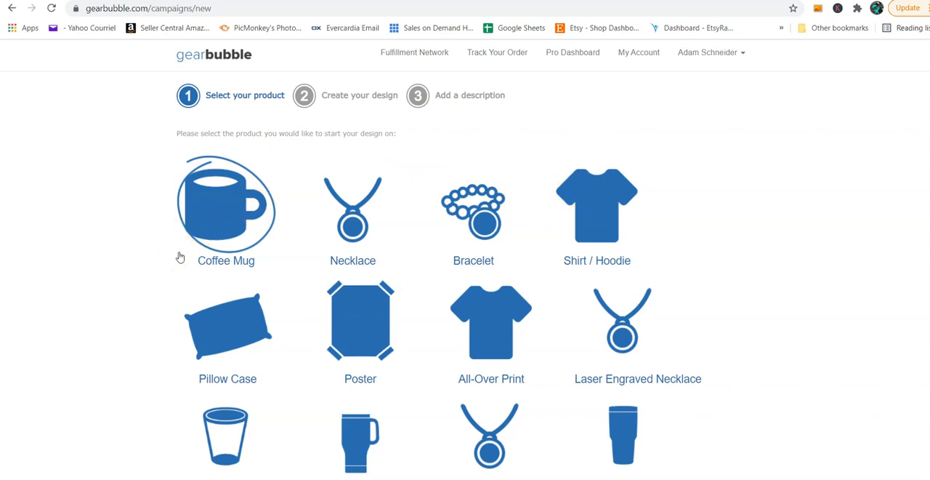
# Step: Look over the available product types, keep Coffee Mug selected and continue to the design stage
pyautogui.scroll(-5, 179, 257)
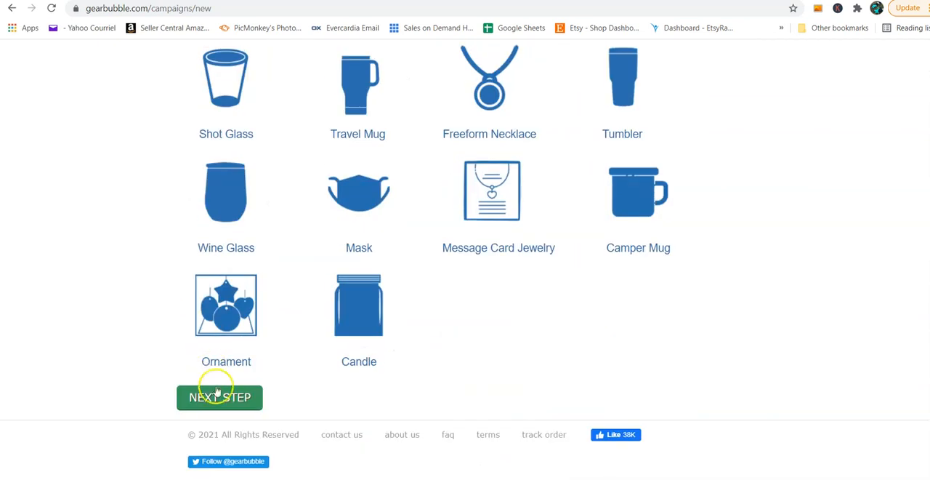
pyautogui.scroll(3, 162, 155)
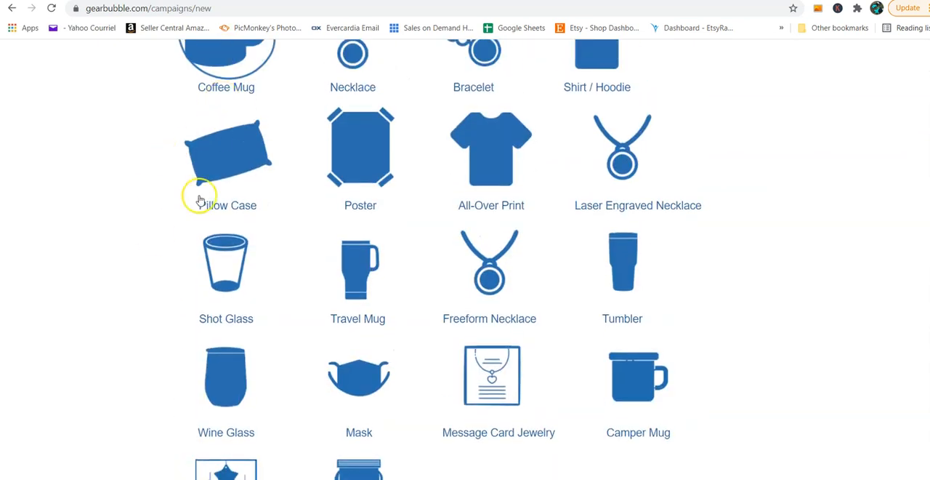
pyautogui.scroll(-2, 159, 267)
pyautogui.click(218, 458)
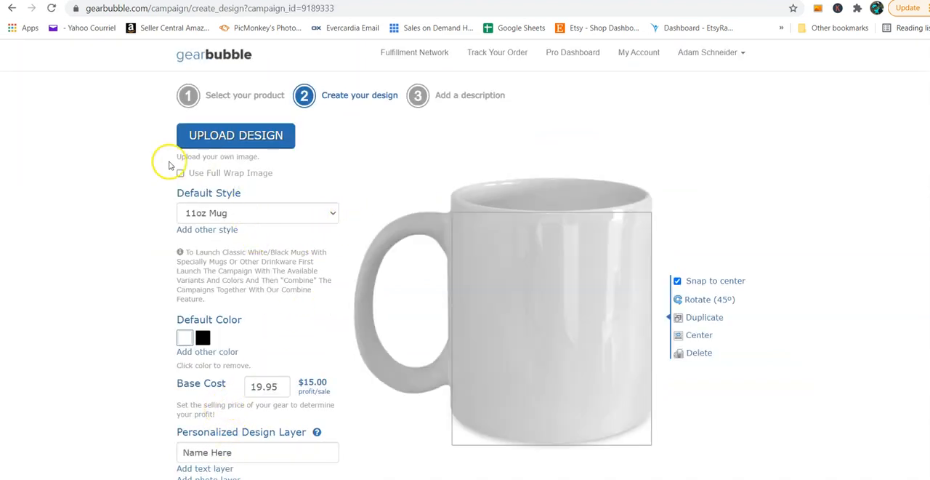
# Step: Add the 15oz Mug as another style alongside the default 11oz Mug
pyautogui.click(229, 230)
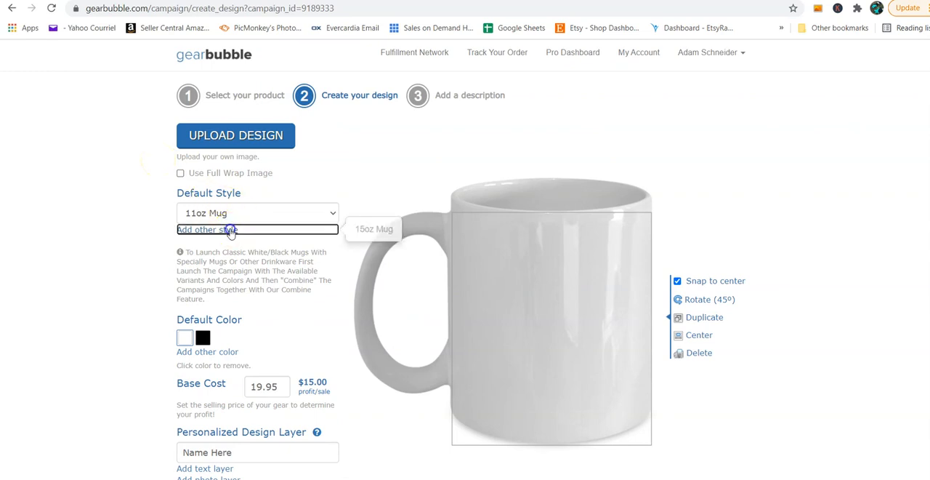
pyautogui.click(371, 229)
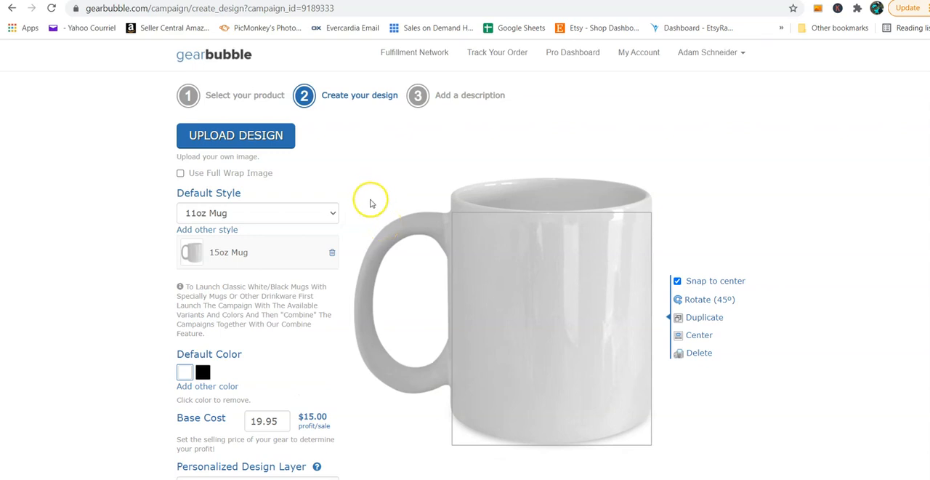
# Step: Preview the Two Tone 11oz, Color Changing and 11oz Metallic mug styles and set the default style back to 11oz Mug
pyautogui.click(332, 213)
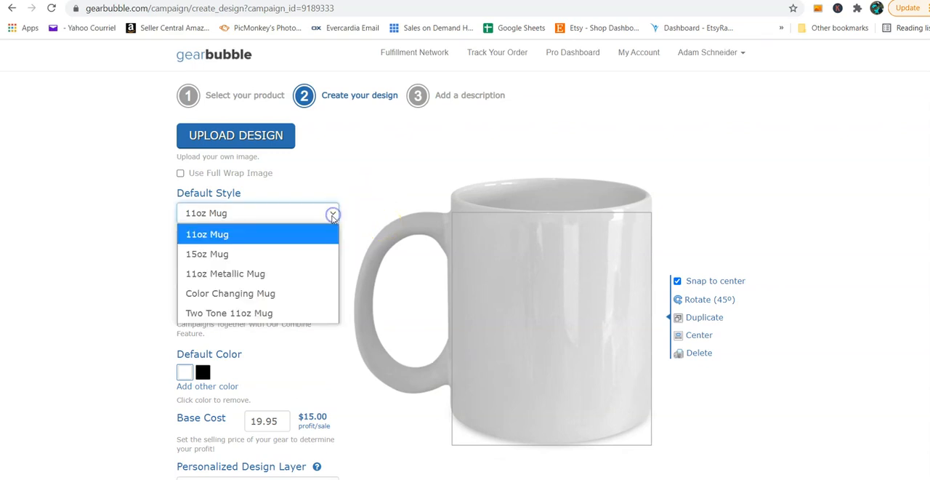
pyautogui.click(254, 312)
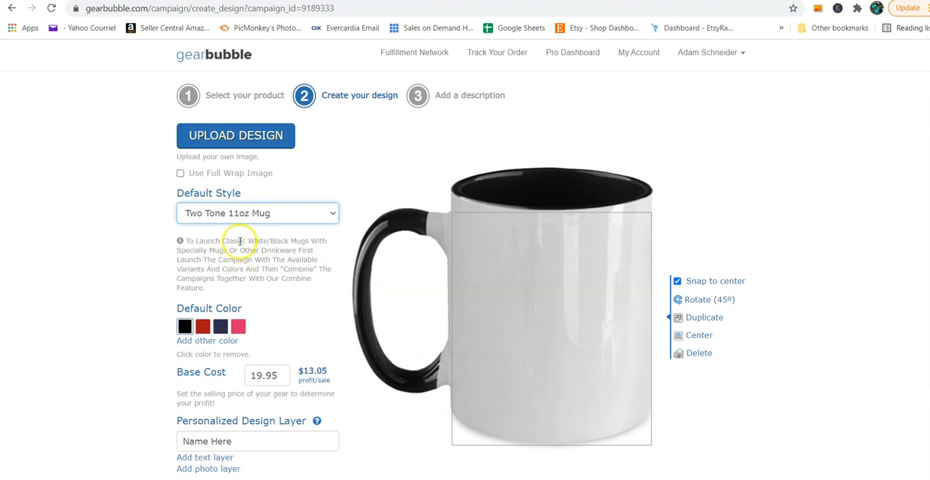
pyautogui.click(243, 214)
pyautogui.click(222, 293)
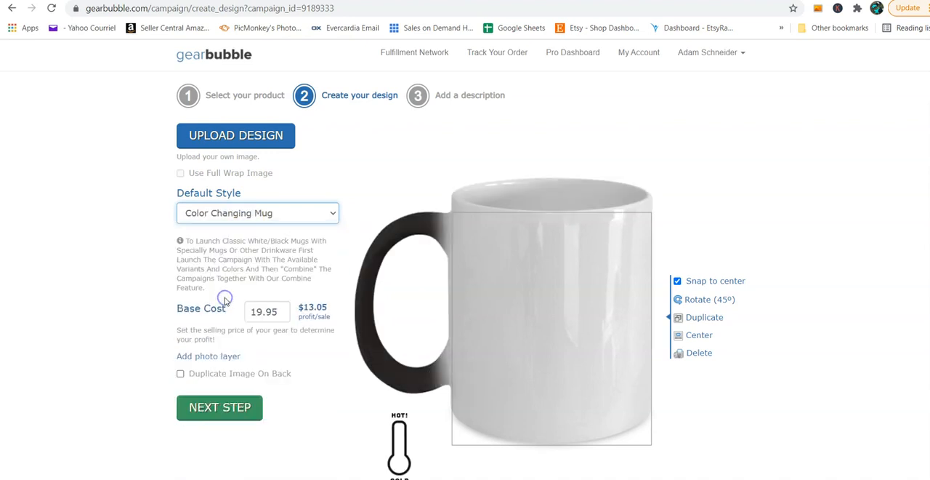
pyautogui.click(243, 218)
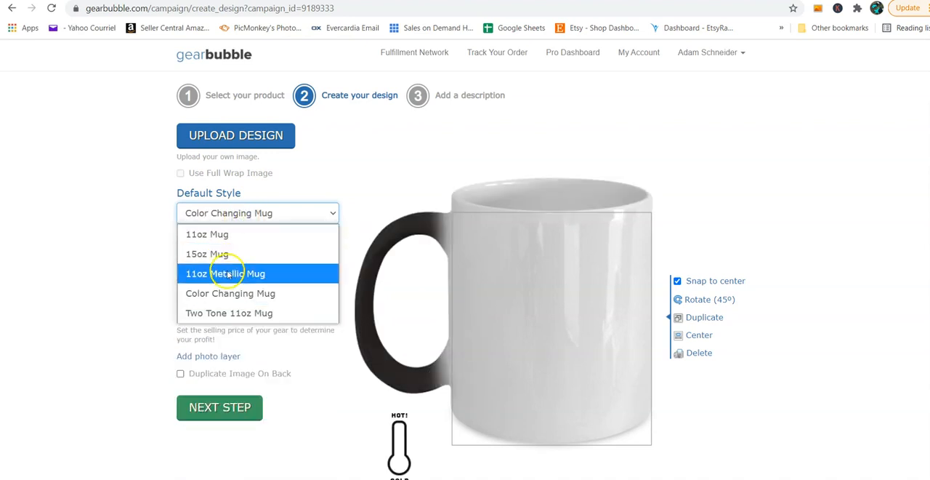
pyautogui.click(227, 270)
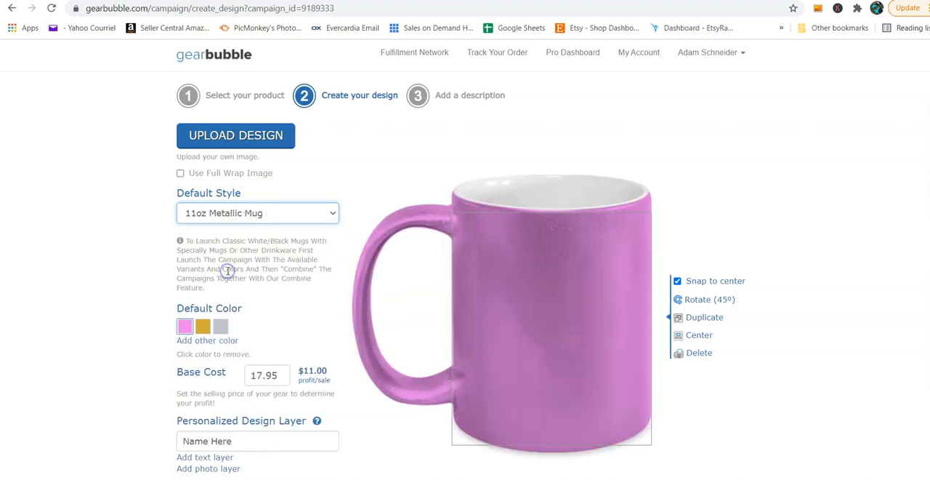
pyautogui.click(244, 213)
pyautogui.click(235, 233)
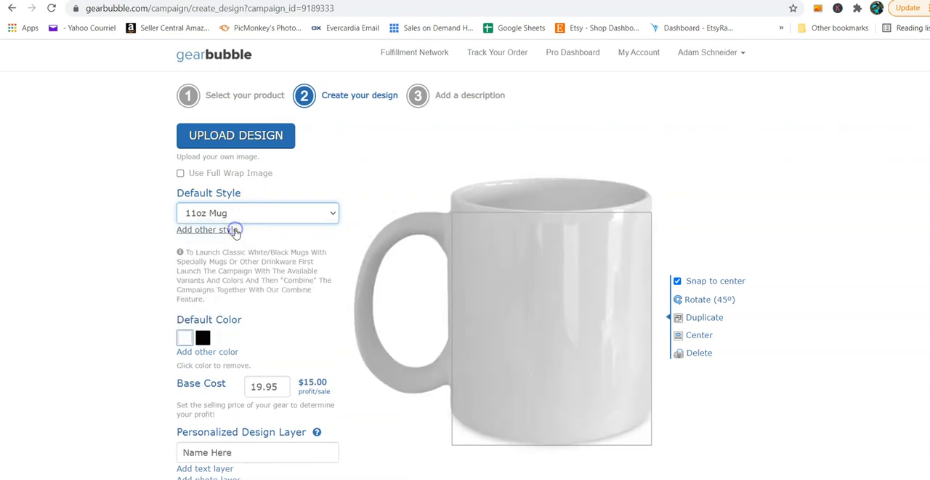
# Step: Include the 15oz Mug as an extra style for the 11oz Mug campaign
pyautogui.click(228, 230)
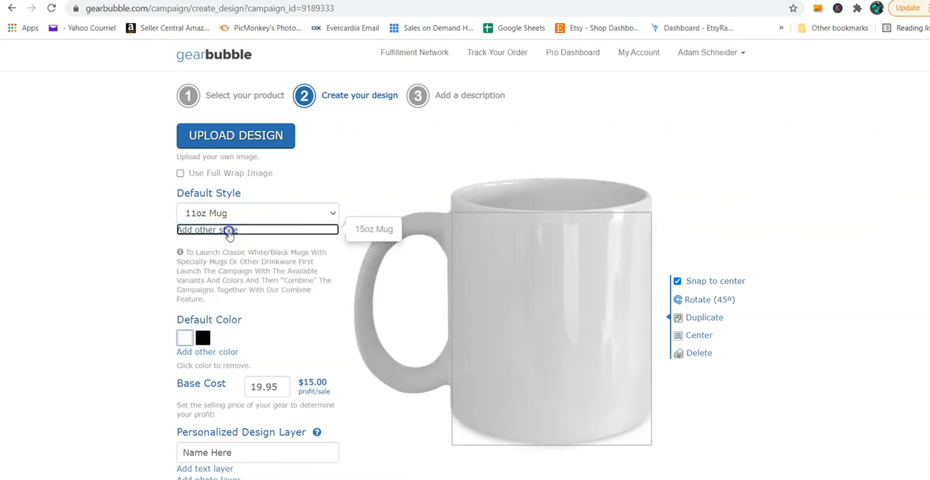
pyautogui.click(374, 229)
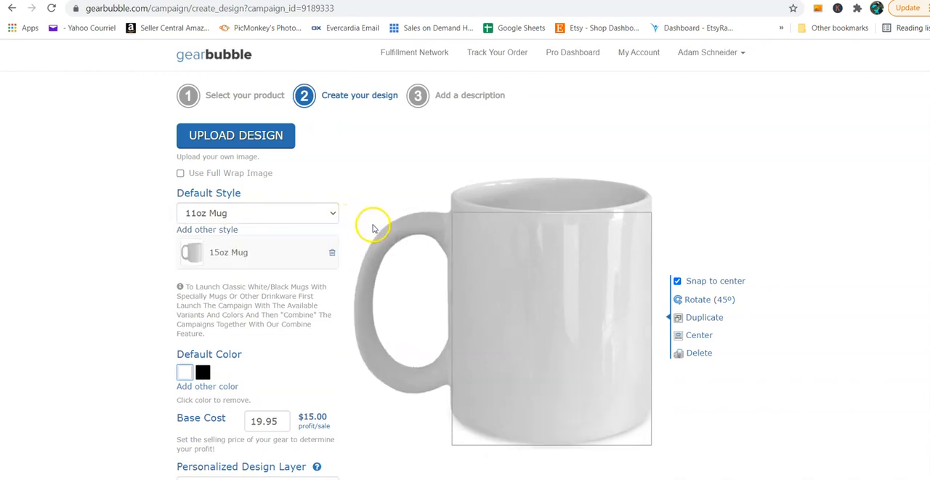
# Step: Turn on the full wrap image option to view its layout and turn it off again
pyautogui.click(180, 173)
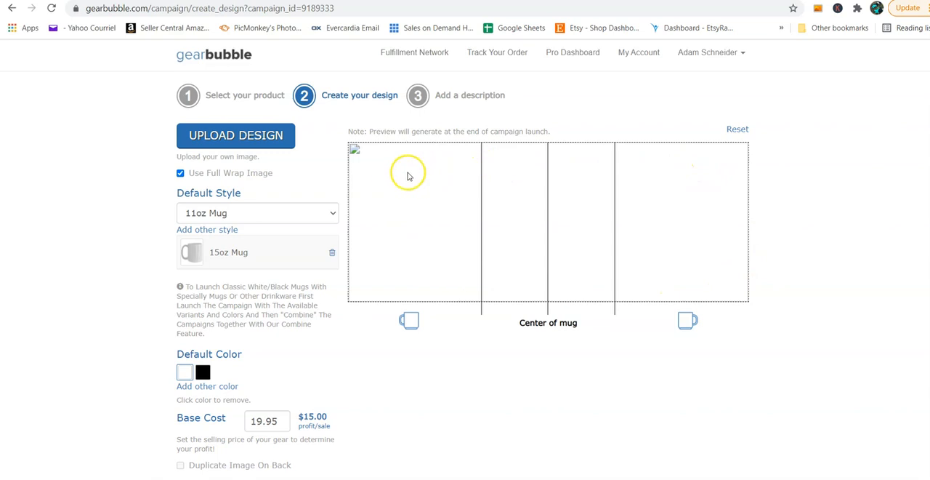
pyautogui.click(180, 173)
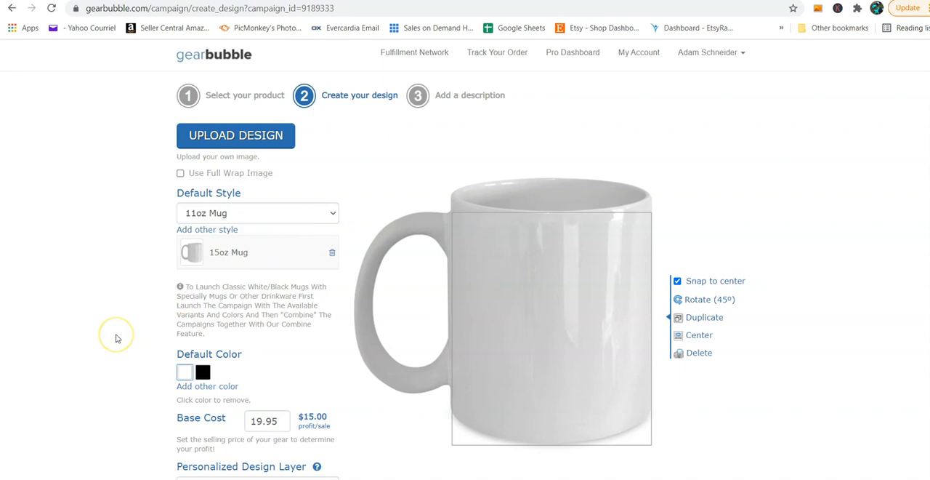
pyautogui.scroll(-1, 115, 337)
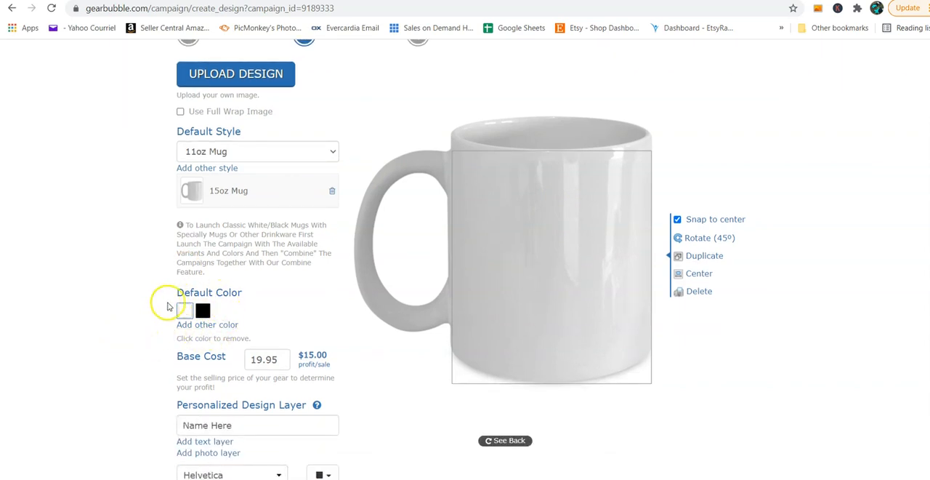
pyautogui.click(213, 339)
pyautogui.scroll(1, 247, 284)
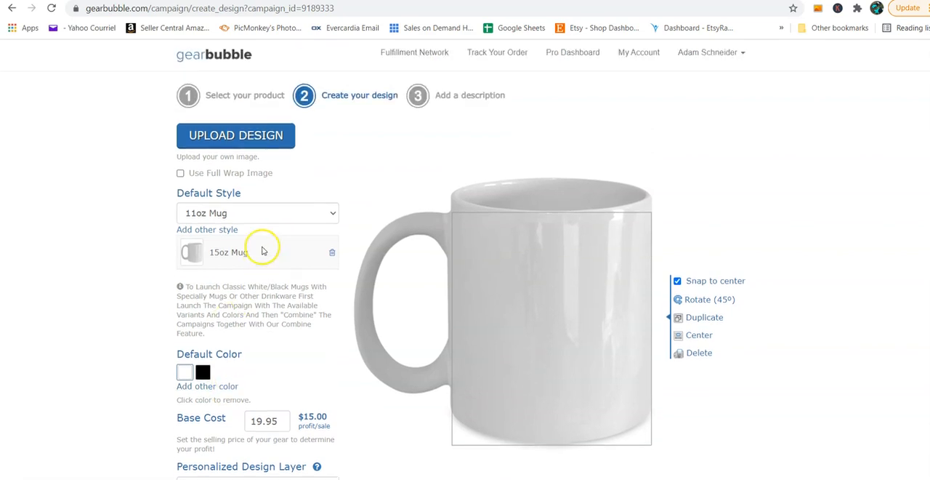
# Step: Upload the "I'm a welder I'm always right" PNG from the Done folder as the mug design
pyautogui.click(260, 138)
pyautogui.click(557, 311)
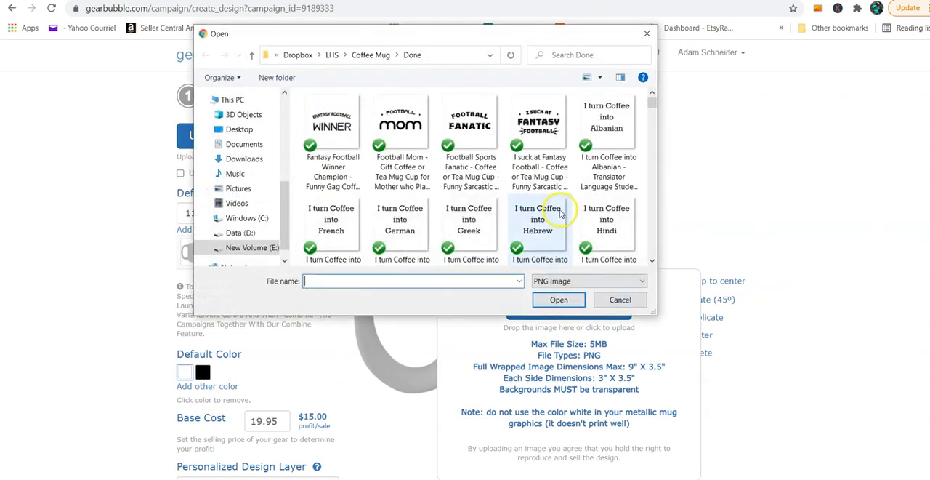
pyautogui.scroll(-2, 560, 210)
pyautogui.scroll(-2, 560, 213)
pyautogui.scroll(1, 560, 213)
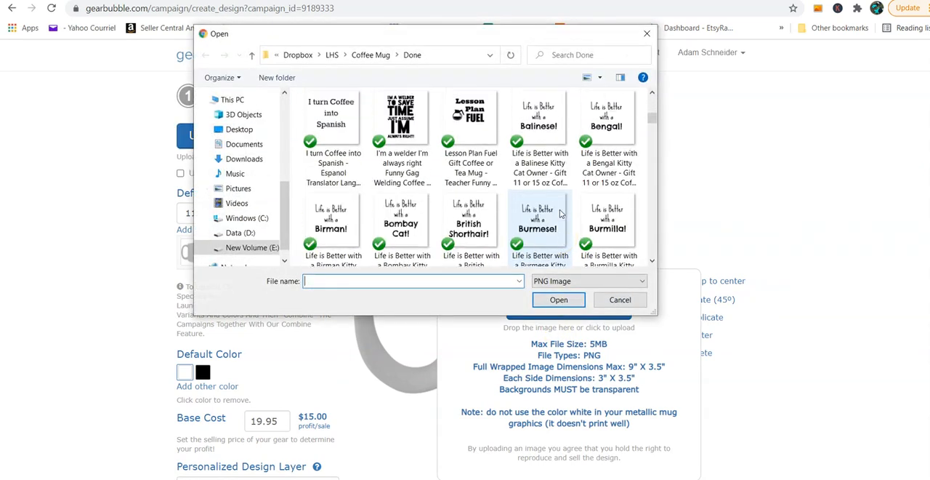
pyautogui.click(401, 119)
pyautogui.click(558, 300)
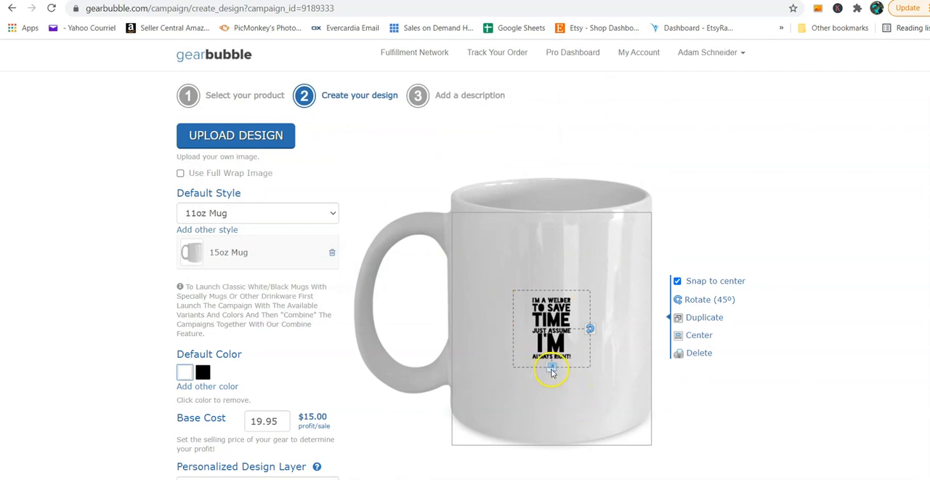
# Step: Enlarge the welder design until it fills the height of the mug's print area and keep it centered
pyautogui.moveTo(552, 371); pyautogui.dragTo(552, 450)
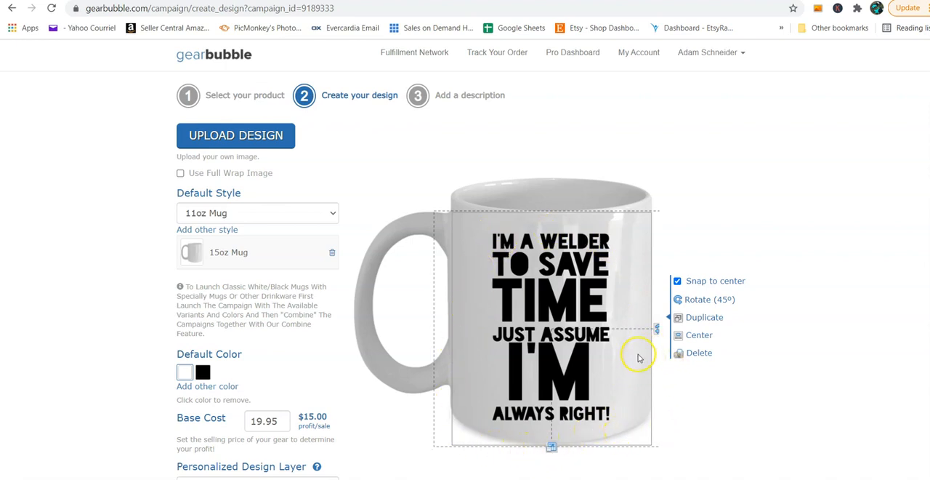
pyautogui.moveTo(578, 304); pyautogui.dragTo(563, 303)
# Step: Turn off Snap to center and nudge the welder design slightly upward on the mug
pyautogui.click(677, 283)
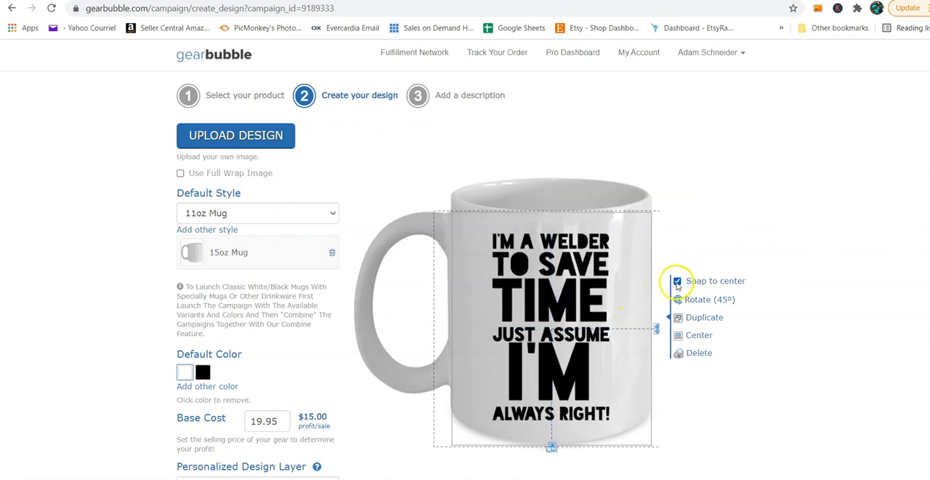
pyautogui.click(677, 284)
pyautogui.moveTo(573, 311); pyautogui.dragTo(573, 311)
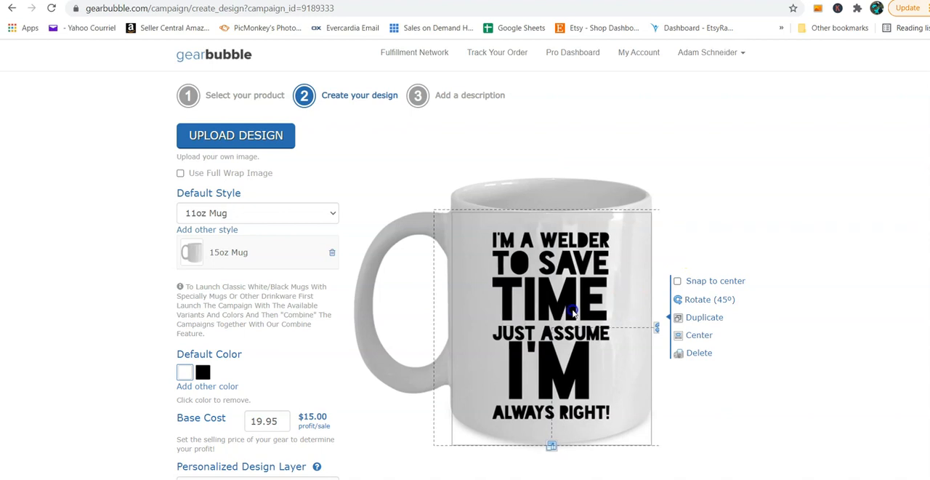
# Step: Rotate the welder design in 45° increments until it is upright again and delete it from the mug
pyautogui.click(702, 320)
pyautogui.click(680, 301)
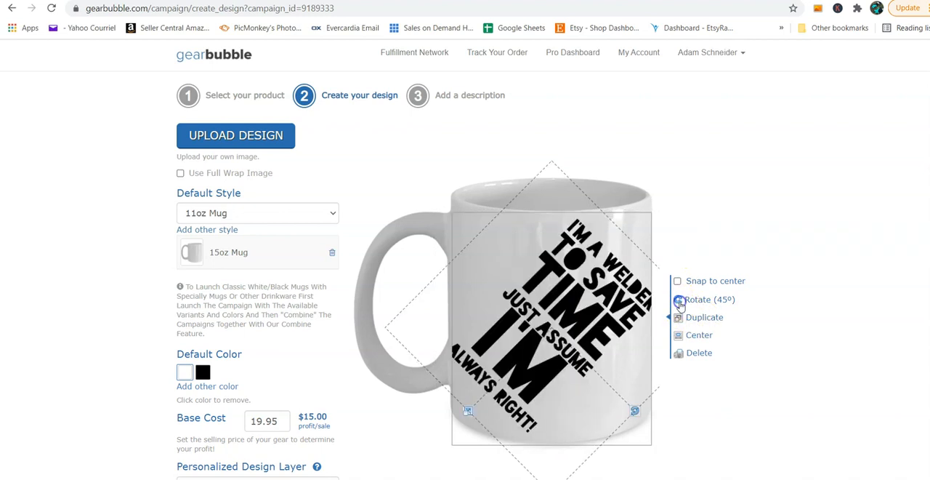
pyautogui.click(680, 302)
pyautogui.click(680, 303)
pyautogui.click(679, 302)
pyautogui.click(679, 302)
pyautogui.click(679, 303)
pyautogui.click(679, 302)
pyautogui.click(679, 302)
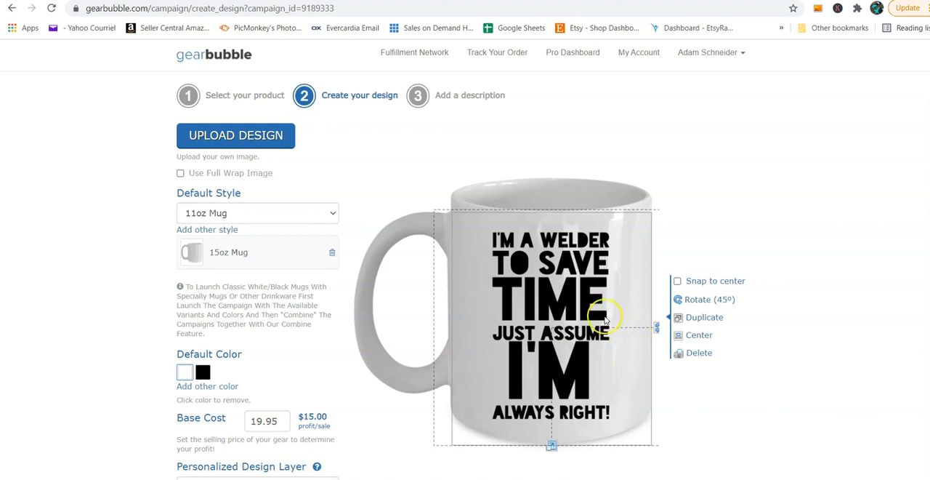
pyautogui.click(694, 355)
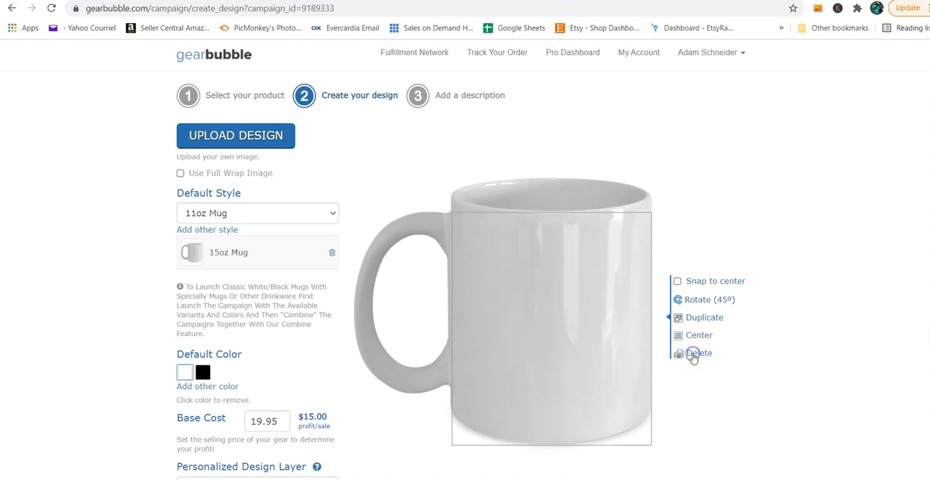
# Step: Upload the "I'm a welder I'm always right" PNG again onto the blank mug
pyautogui.click(261, 145)
pyautogui.click(610, 308)
pyautogui.scroll(-2, 534, 226)
pyautogui.scroll(-5, 534, 226)
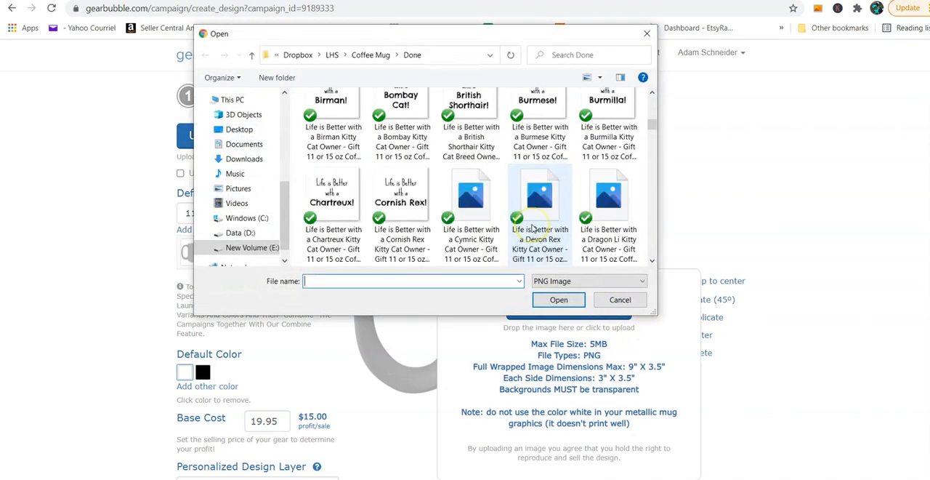
pyautogui.scroll(3, 472, 207)
pyautogui.click(403, 122)
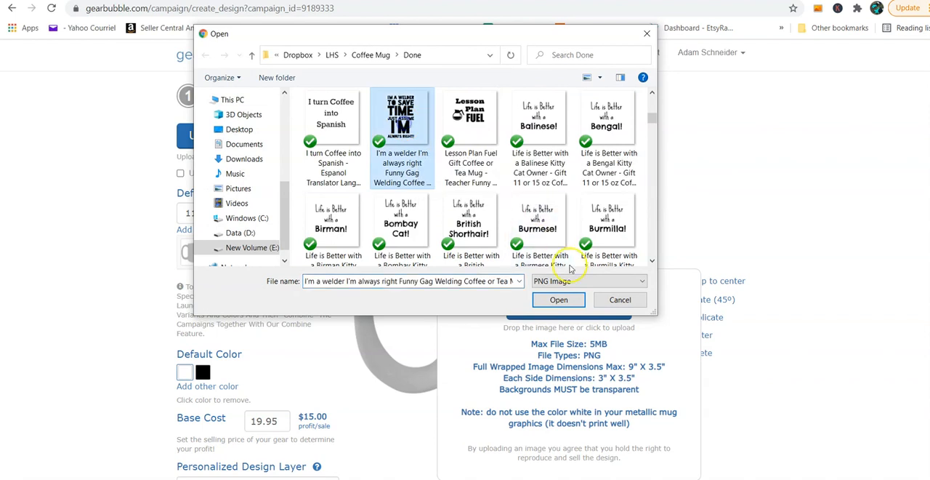
pyautogui.click(559, 299)
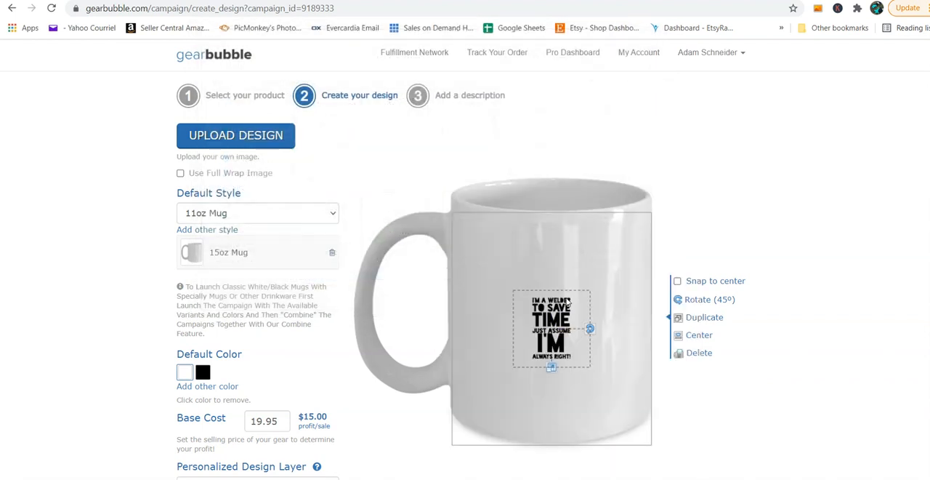
# Step: Enlarge the welder design to nearly the full height of the mug's print area
pyautogui.moveTo(552, 367); pyautogui.dragTo(552, 438)
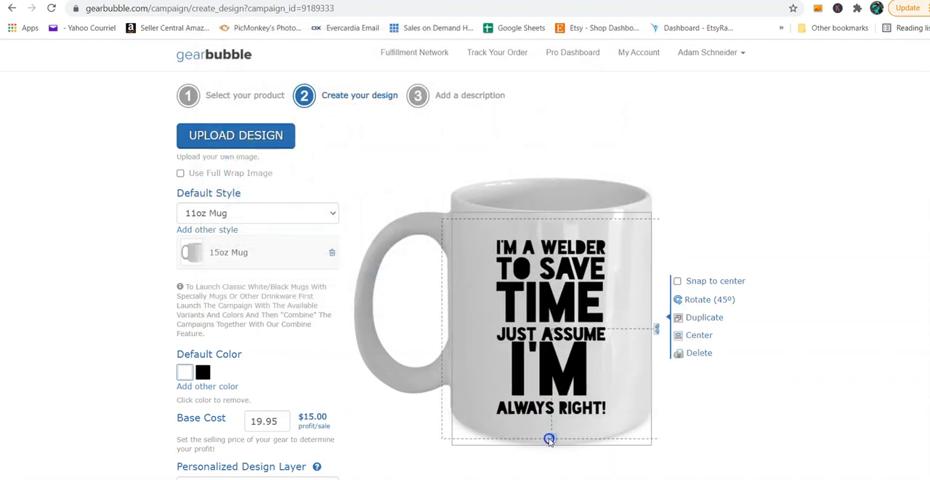
pyautogui.scroll(-1, 146, 360)
pyautogui.scroll(-2, 145, 360)
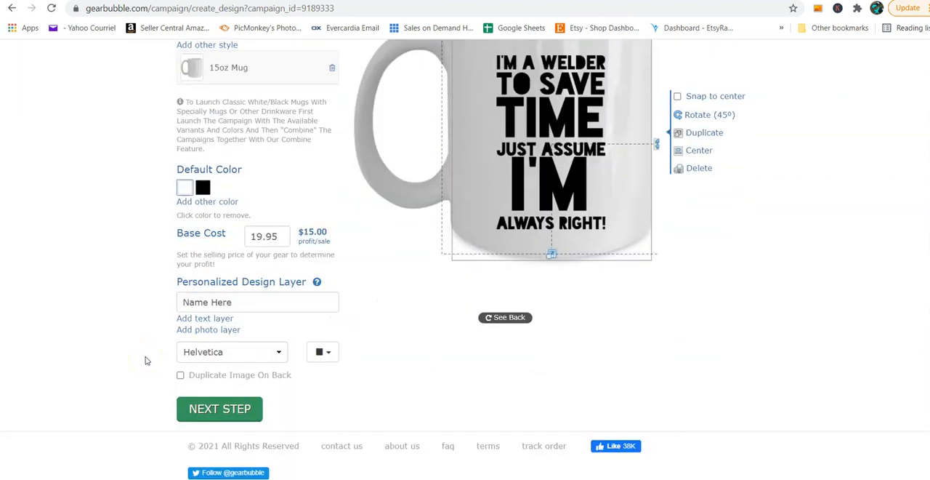
# Step: Duplicate the welder design onto the mug's back and check the back view before returning to the front
pyautogui.click(179, 376)
pyautogui.scroll(1, 557, 334)
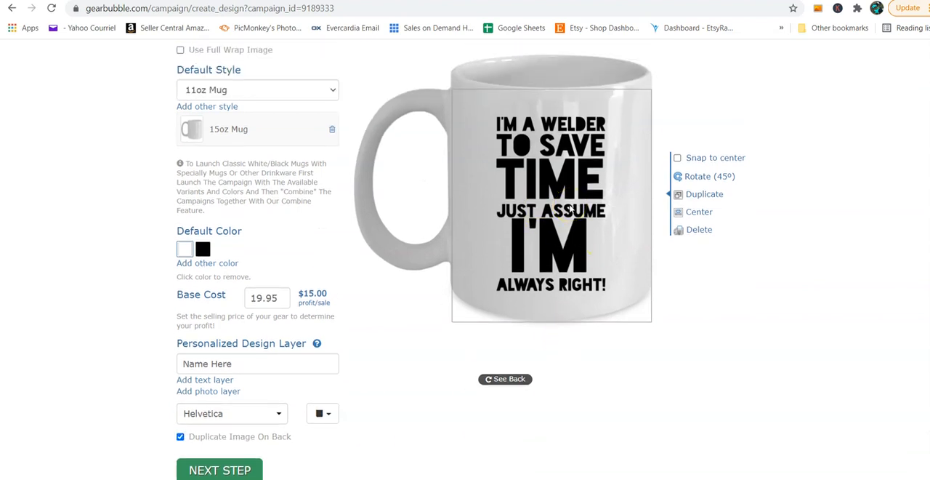
pyautogui.click(506, 380)
pyautogui.click(508, 381)
pyautogui.click(522, 381)
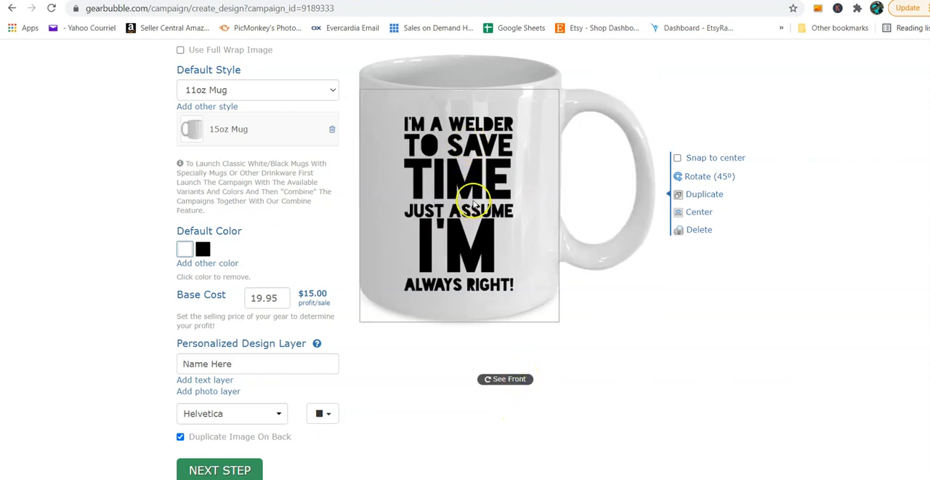
pyautogui.click(501, 380)
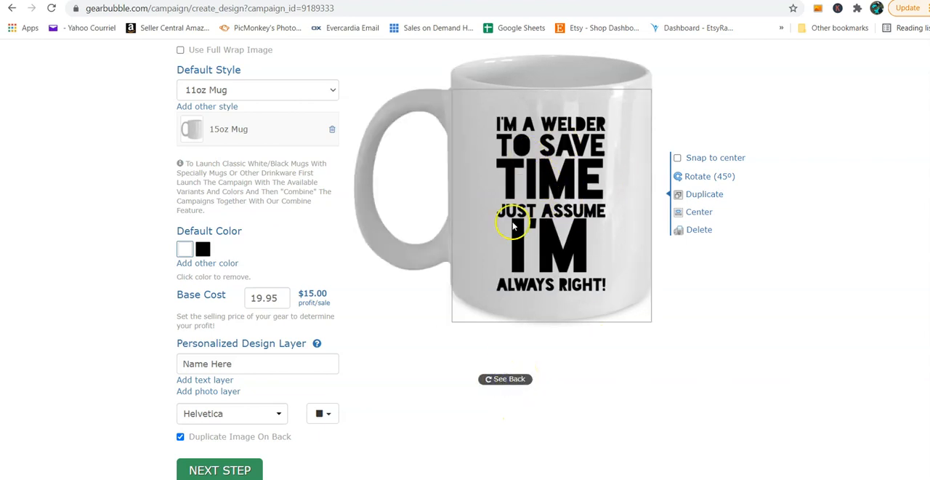
# Step: Turn the back duplication off and on again, checking the mug's back in each state
pyautogui.click(181, 436)
pyautogui.click(511, 383)
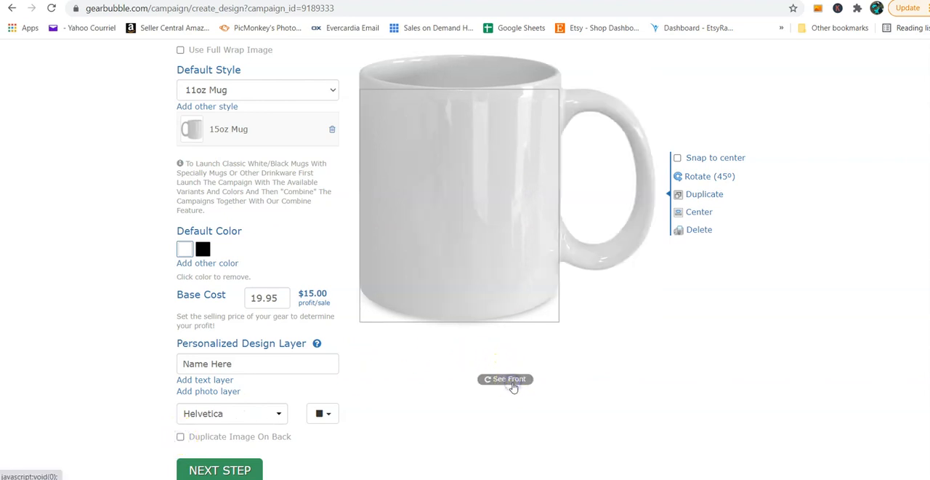
pyautogui.click(508, 379)
pyautogui.click(180, 436)
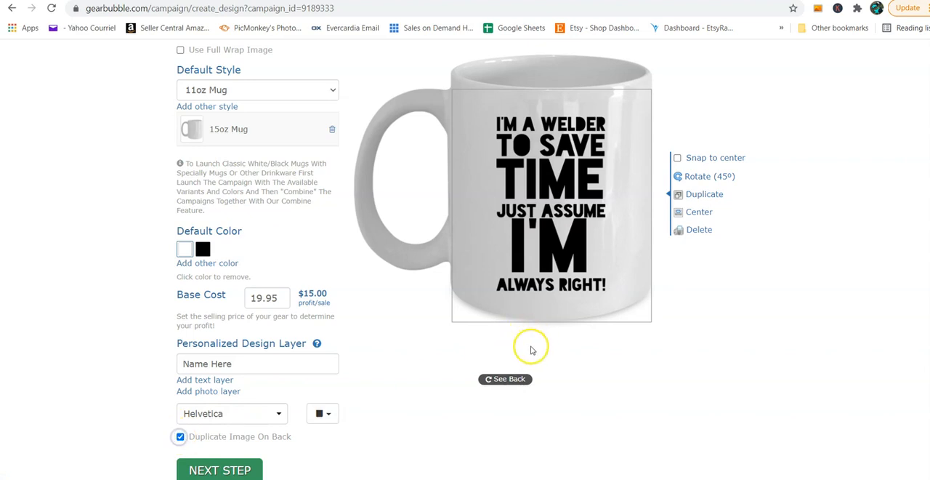
pyautogui.click(513, 380)
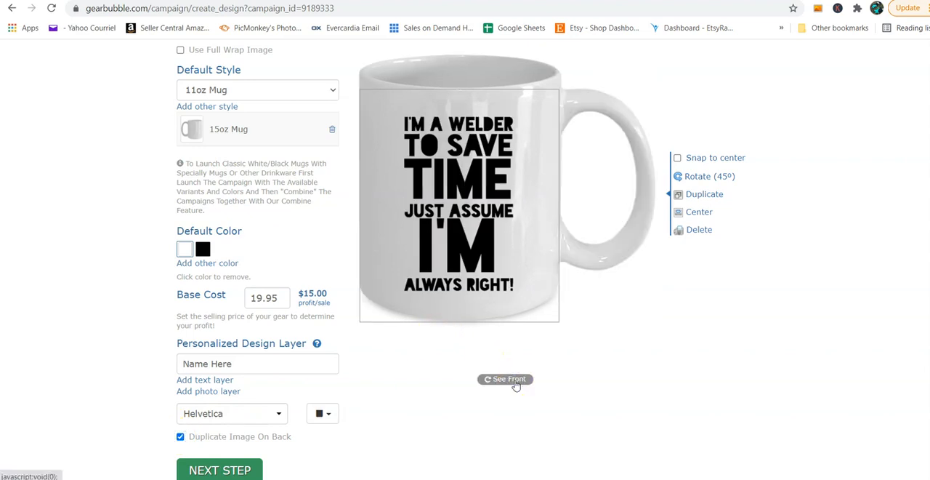
# Step: Try a personalized text layer under the design on the mug's back, removing it by turning off back duplication
pyautogui.click(204, 380)
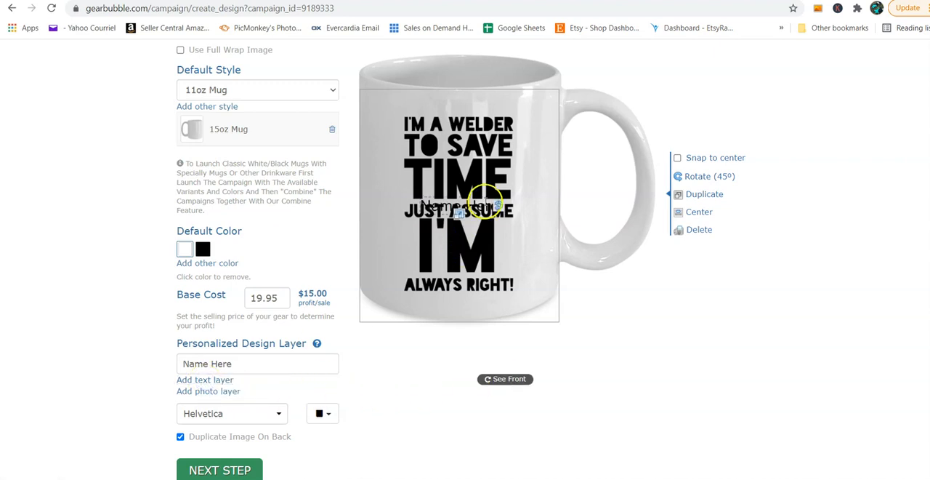
pyautogui.moveTo(483, 263); pyautogui.dragTo(471, 306)
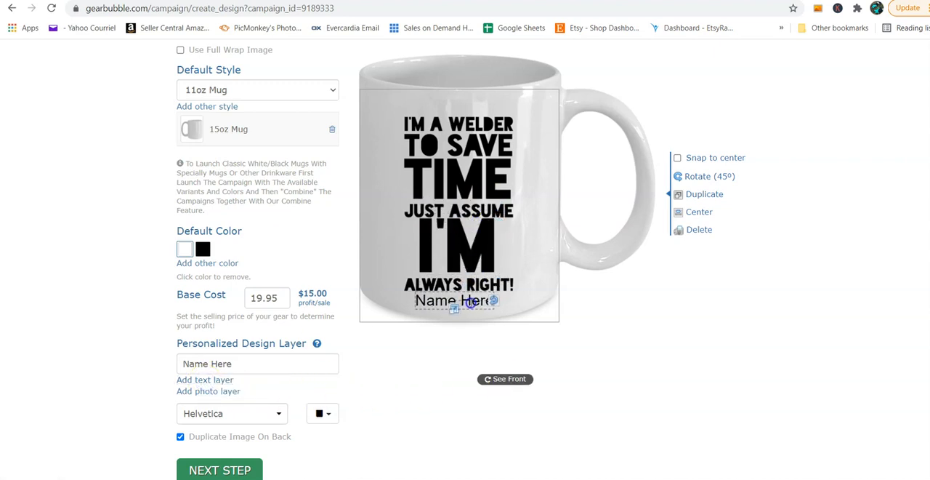
pyautogui.click(182, 441)
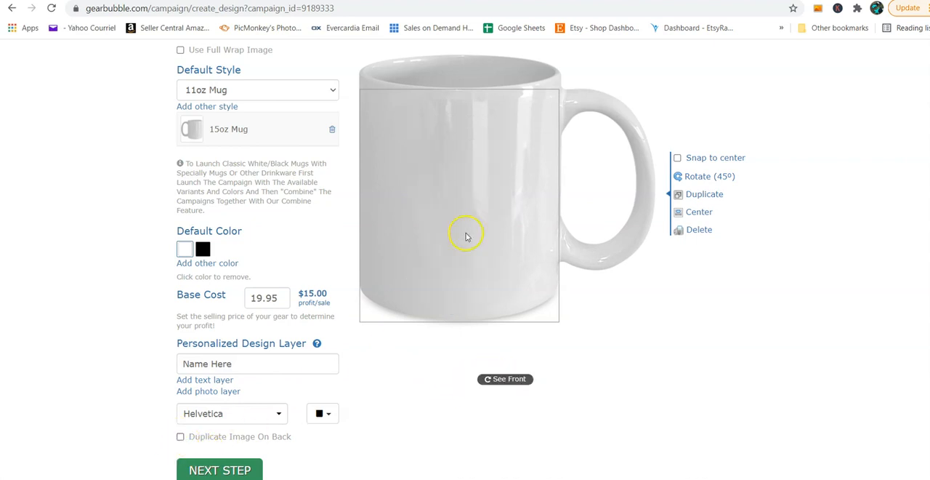
pyautogui.click(512, 380)
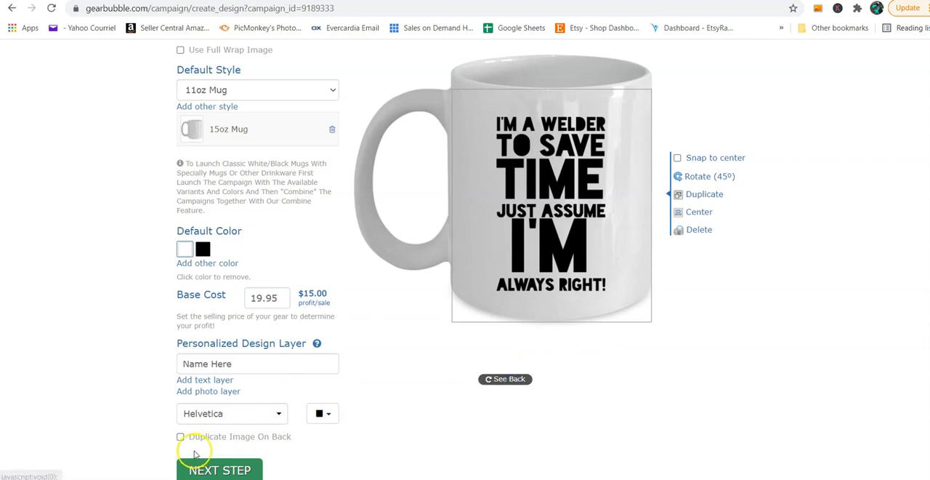
# Step: Add a personalized text layer just below the design on the mug's front and duplicate the artwork onto the back
pyautogui.click(201, 380)
pyautogui.moveTo(573, 207); pyautogui.dragTo(570, 301)
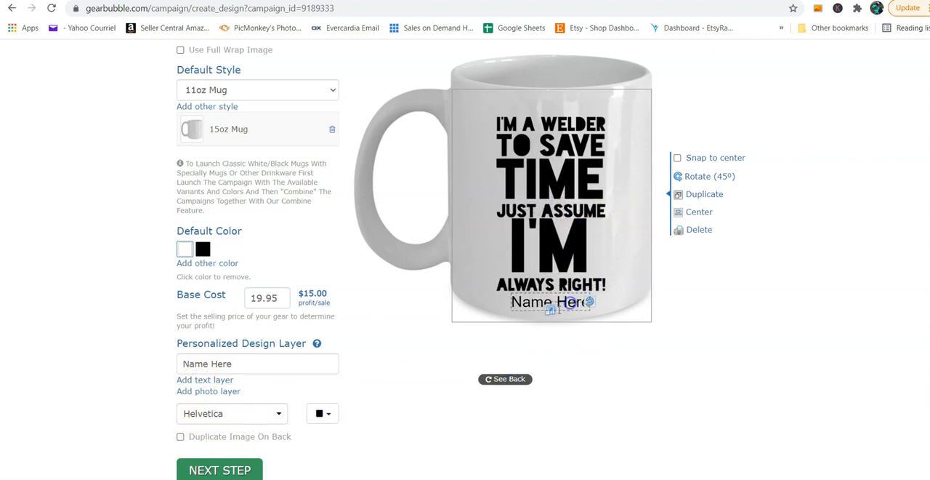
pyautogui.click(180, 438)
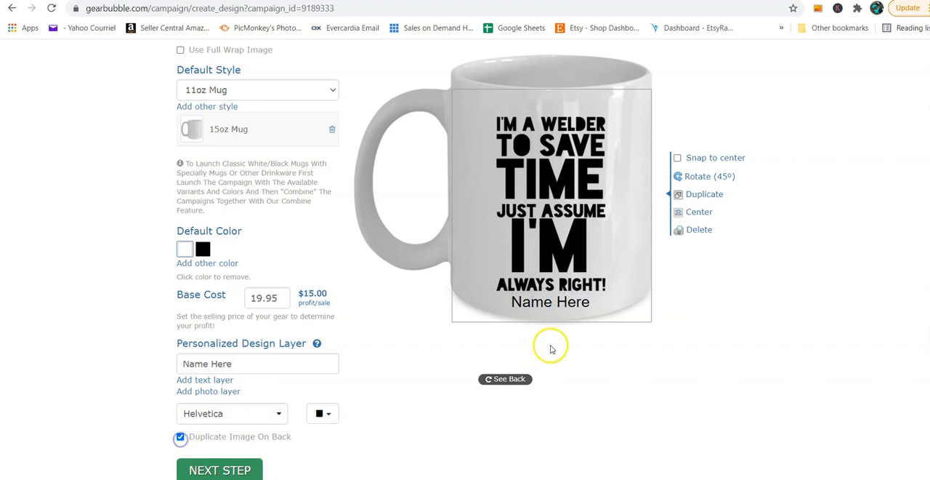
pyautogui.click(513, 378)
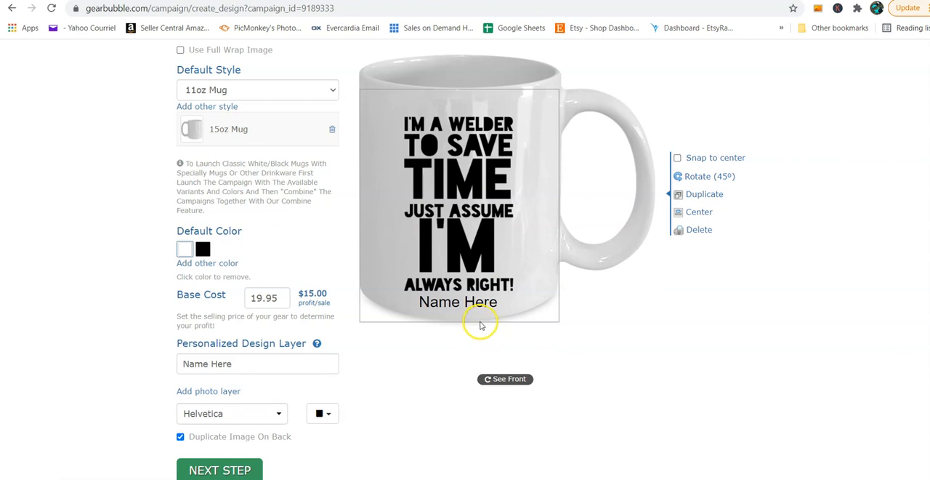
pyautogui.click(514, 379)
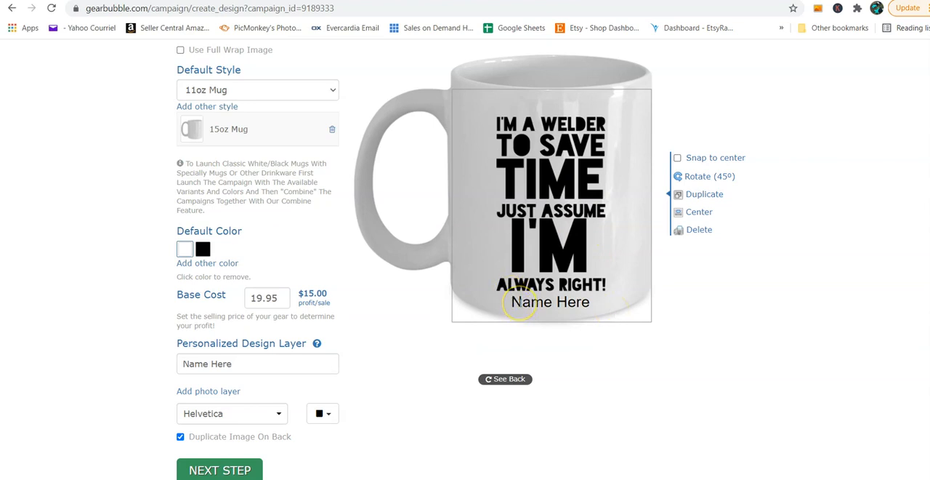
# Step: Replace the "Name Here" placeholder in the personalized text layer with a sample first name
pyautogui.click(518, 301)
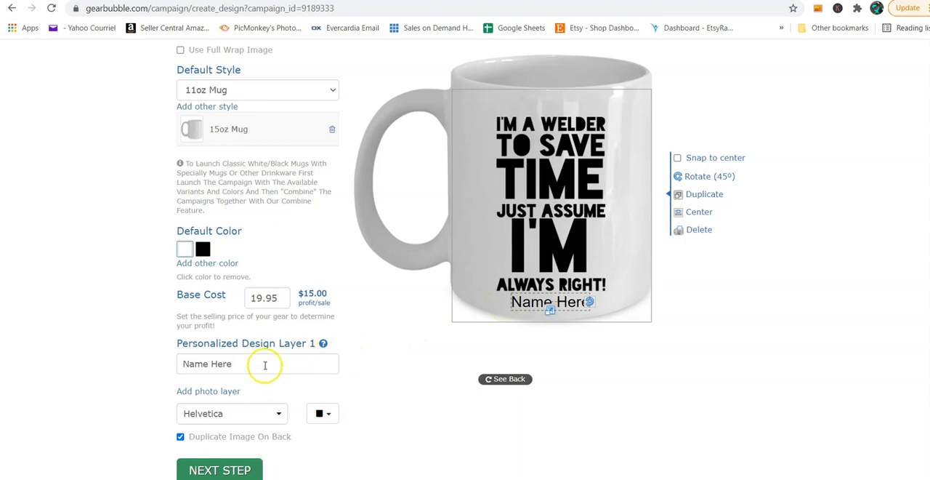
pyautogui.click(249, 362)
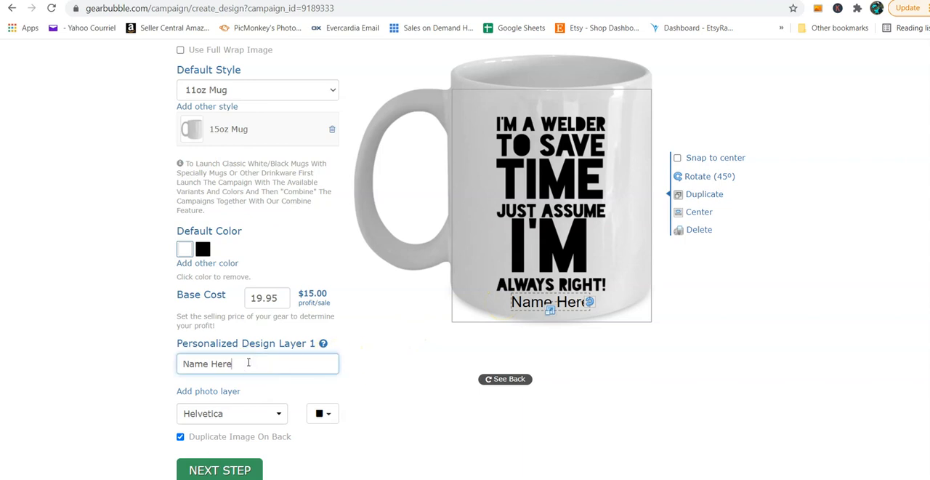
pyautogui.press('BackSpace')
pyautogui.press('BackSpace')
pyautogui.press('BackSpace')
pyautogui.press('BackSpace')
pyautogui.press('BackSpace')
pyautogui.press('BackSpace')
pyautogui.press('BackSpace')
pyautogui.press('BackSpace')
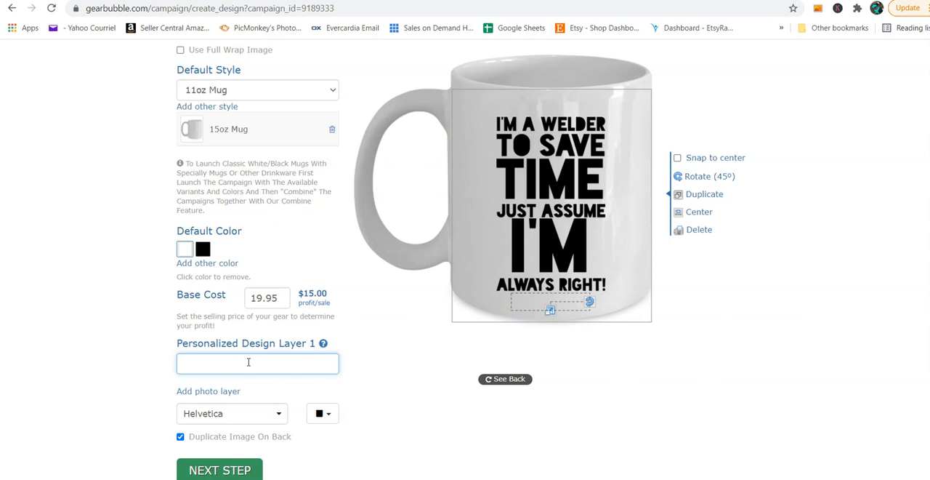
pyautogui.write('Evelyn')
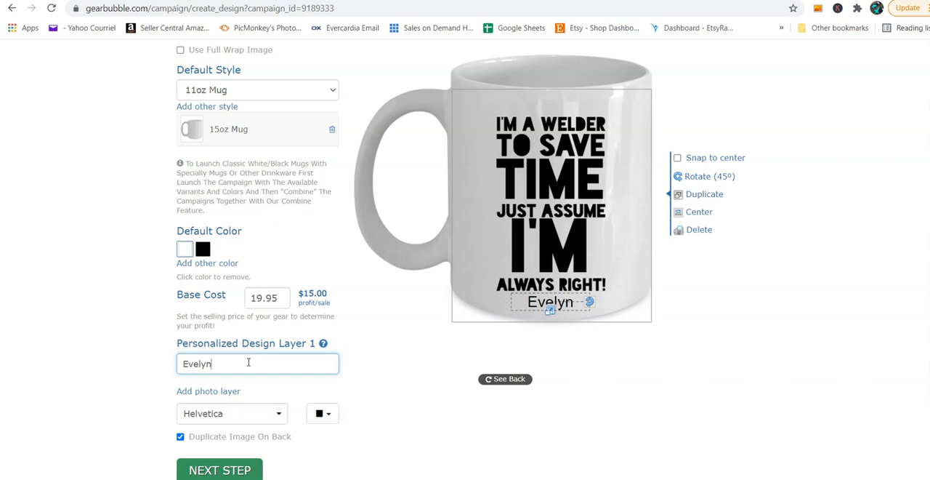
# Step: Replace the sample name in the personalized text layer with a different first name
pyautogui.press('BackSpace')
pyautogui.press('BackSpace')
pyautogui.press('BackSpace')
pyautogui.press('BackSpace')
pyautogui.press('BackSpace')
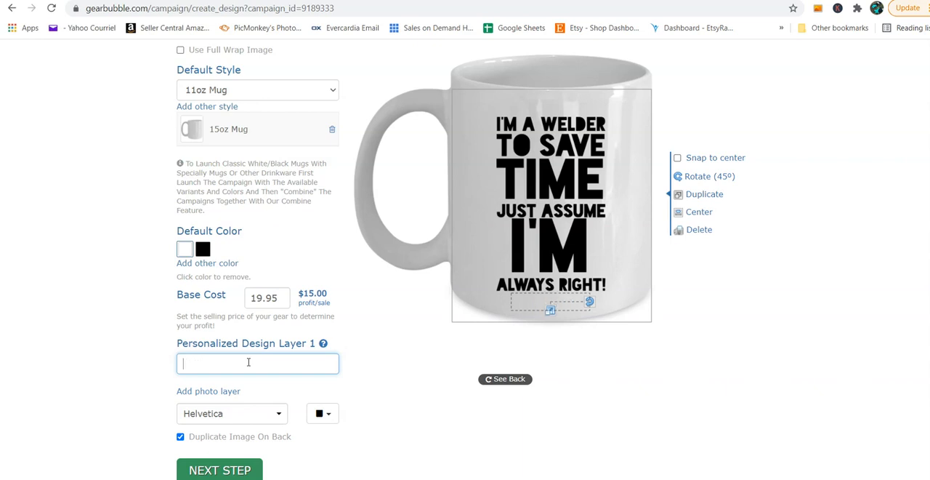
pyautogui.write('Richard')
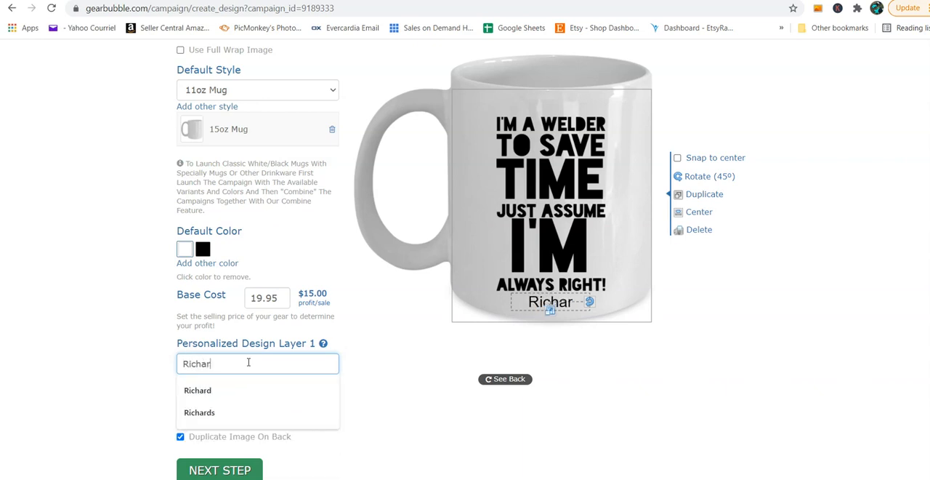
pyautogui.click(357, 362)
# Step: Set the font of the personalized name layer on the mug to Copperplate
pyautogui.click(263, 412)
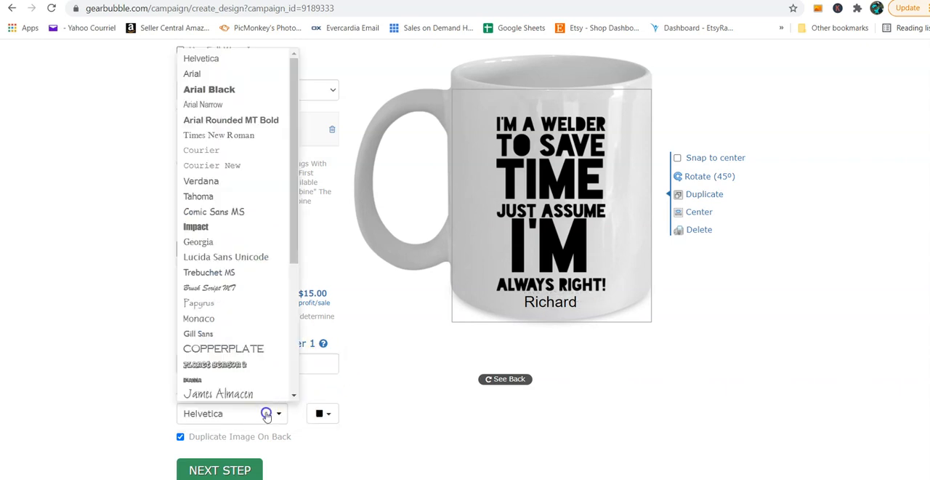
pyautogui.click(220, 350)
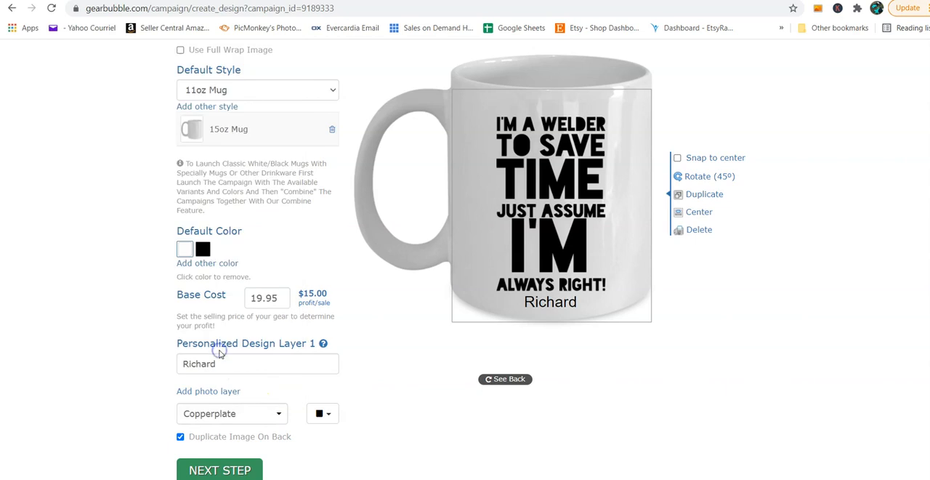
pyautogui.click(551, 304)
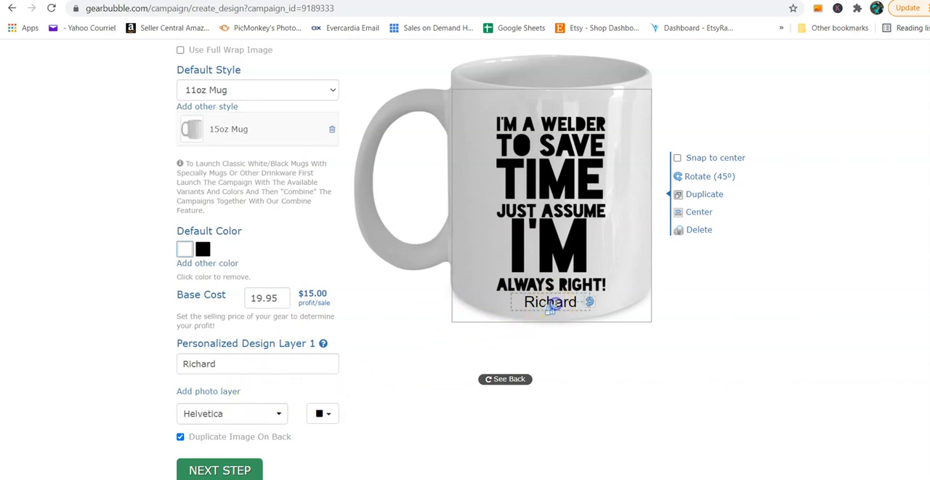
pyautogui.click(273, 413)
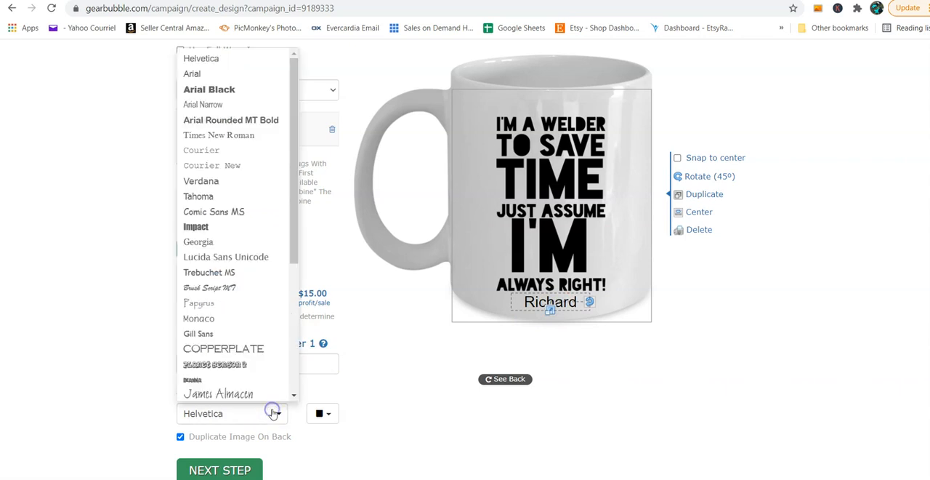
pyautogui.click(247, 352)
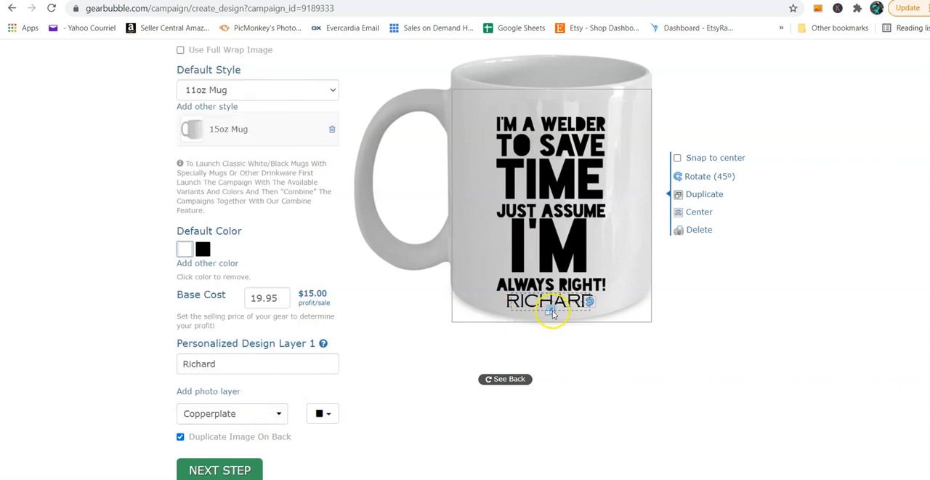
# Step: Move the welder design slightly up on the mug and nudge the name beneath it up a little
pyautogui.moveTo(546, 208); pyautogui.dragTo(548, 195)
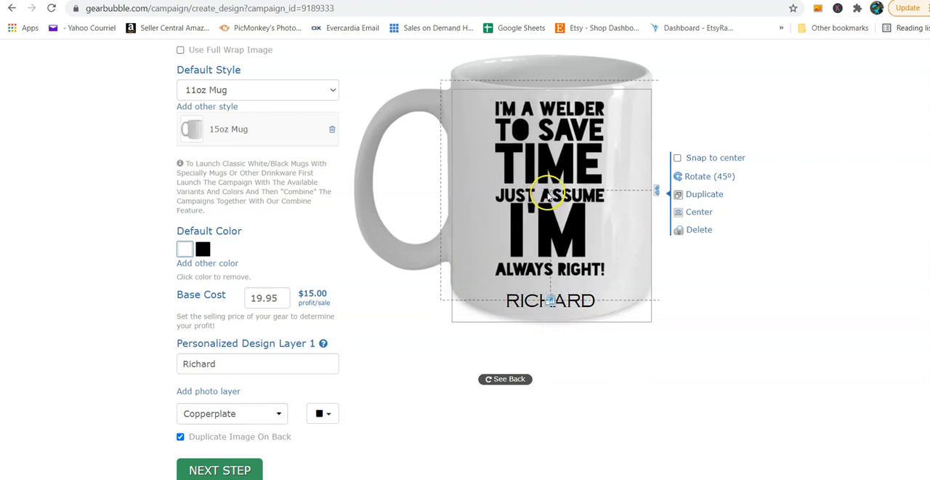
pyautogui.click(557, 306)
pyautogui.moveTo(560, 309); pyautogui.dragTo(558, 303)
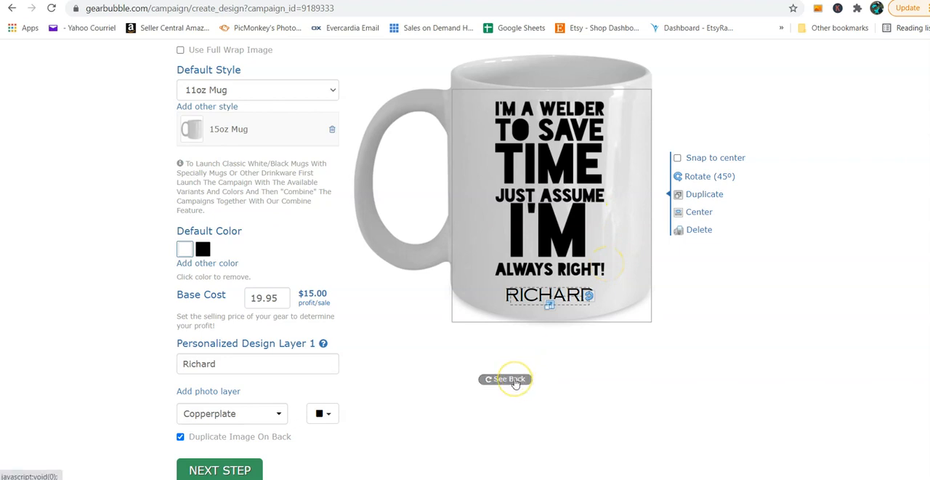
# Step: Reapply the duplication of the repositioned artwork onto the mug's back and check the back view
pyautogui.click(180, 437)
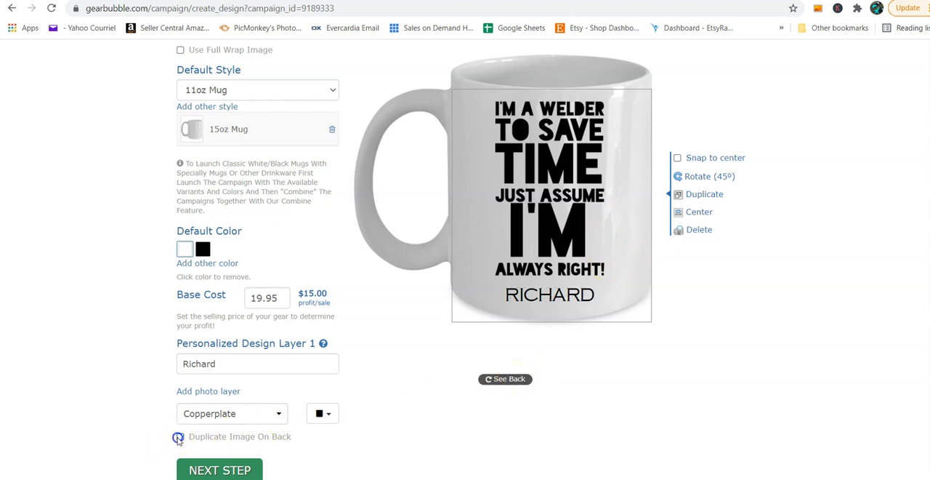
pyautogui.click(497, 379)
pyautogui.click(499, 379)
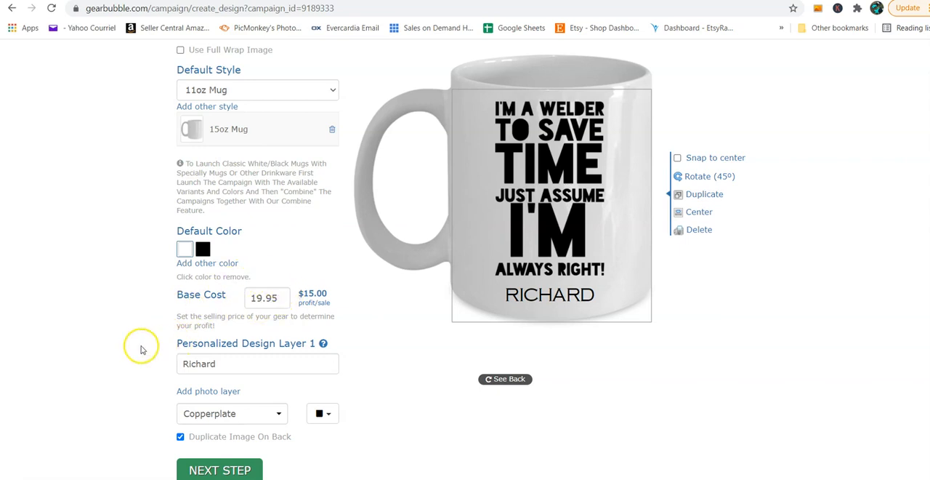
# Step: Proceed to the description stage and enter the campaign title "Welder coffee mug, funny welding gift, personalized"
pyautogui.scroll(-2, 128, 347)
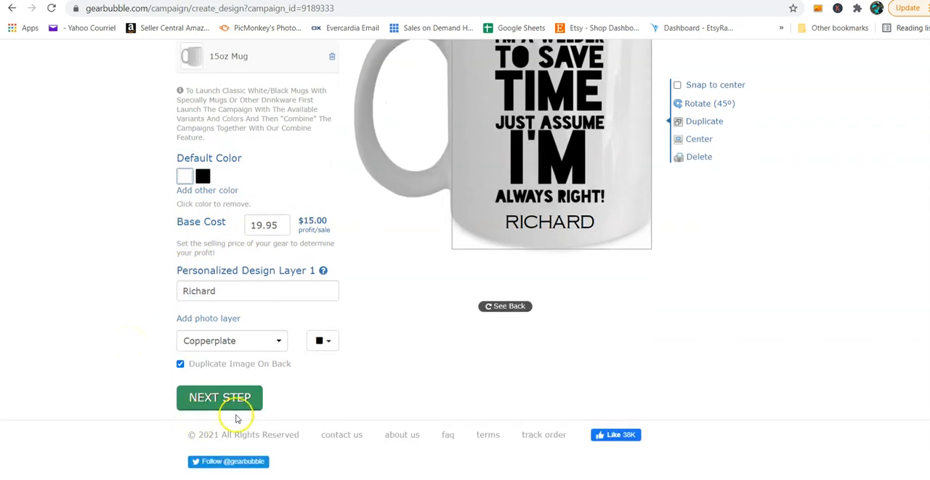
pyautogui.click(226, 402)
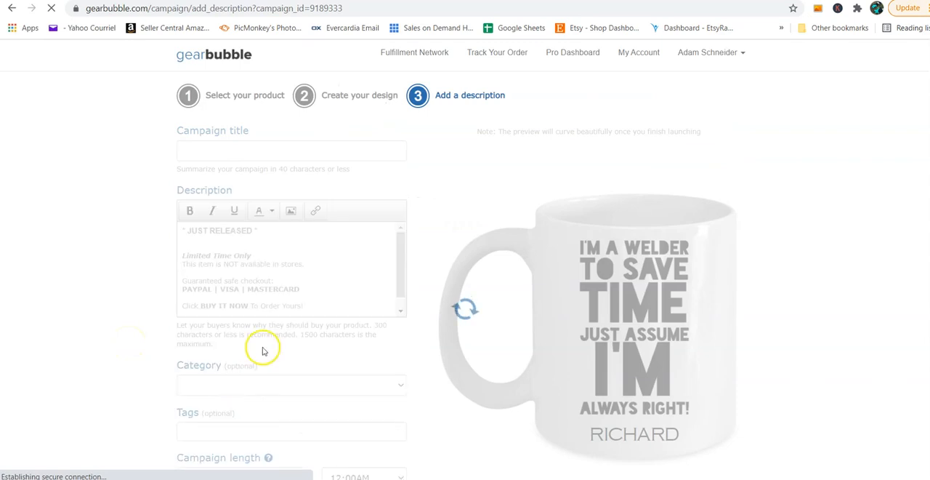
pyautogui.click(230, 150)
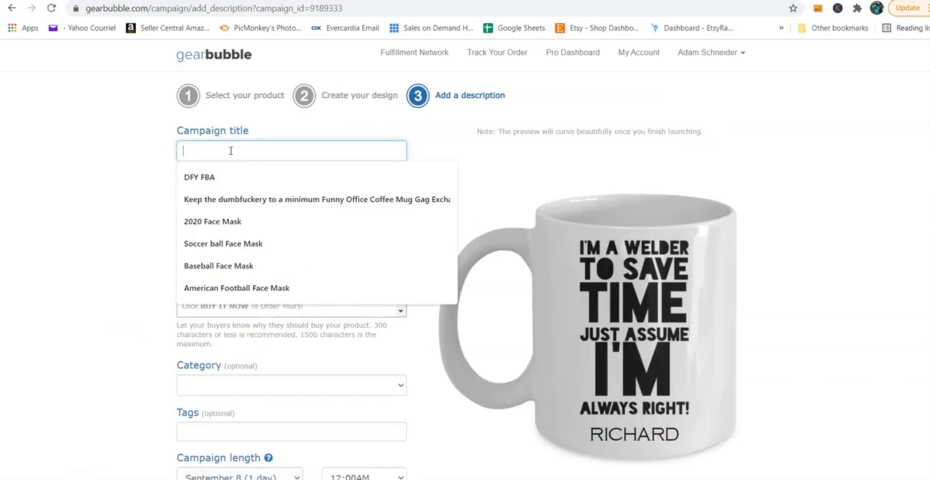
pyautogui.write('Welder coffee mug, funny welding gif')
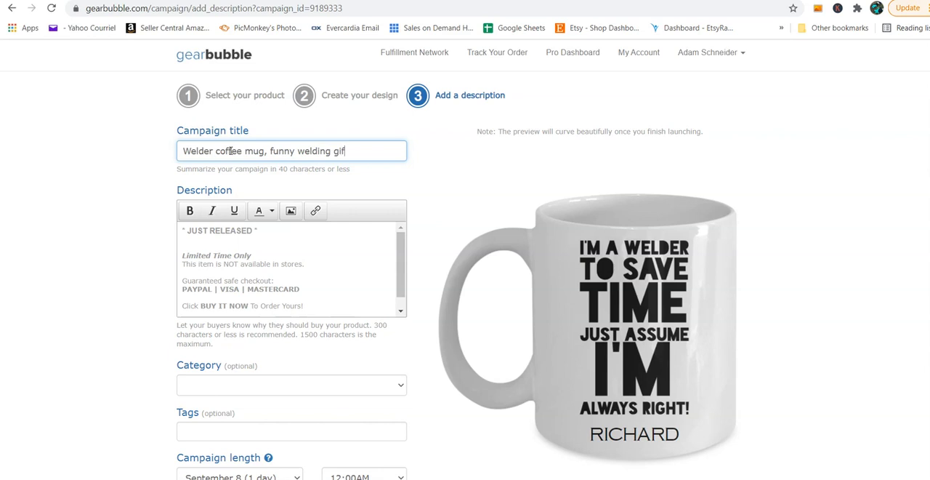
pyautogui.write('ed')
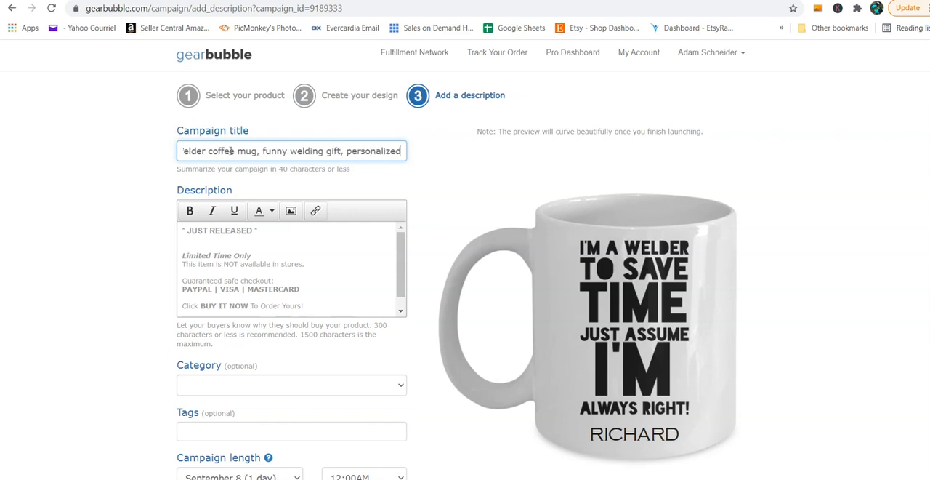
# Step: Review the default description text and the optional category and tags fields of the campaign form
pyautogui.click(162, 249)
pyautogui.click(165, 261)
pyautogui.click(183, 283)
pyautogui.scroll(-1, 145, 318)
pyautogui.scroll(-1, 145, 318)
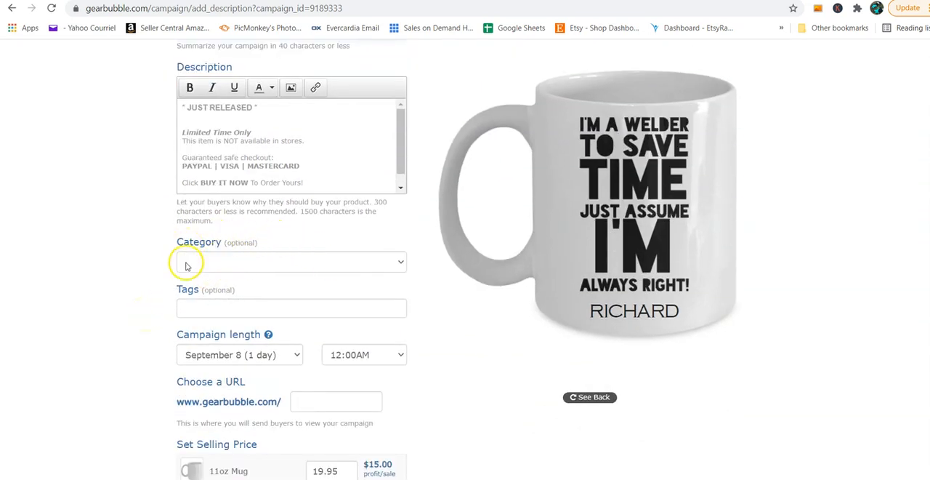
pyautogui.scroll(-1, 182, 264)
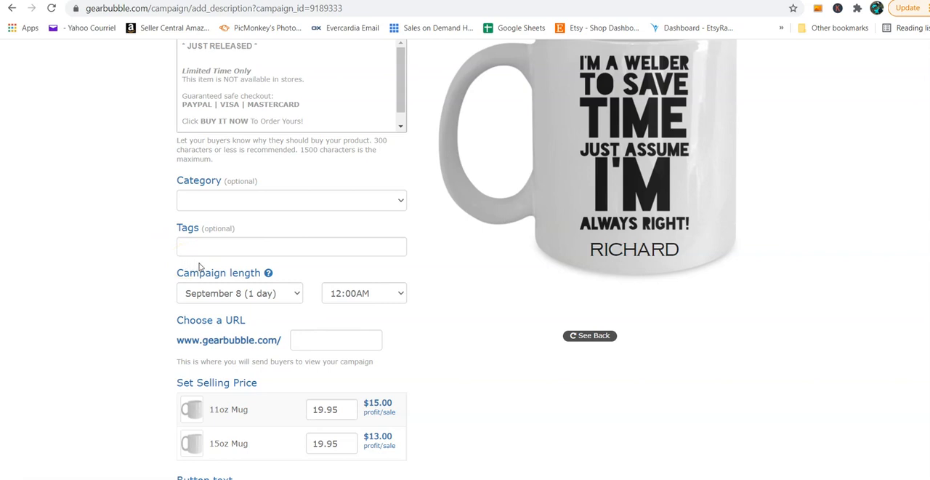
pyautogui.scroll(-1, 145, 259)
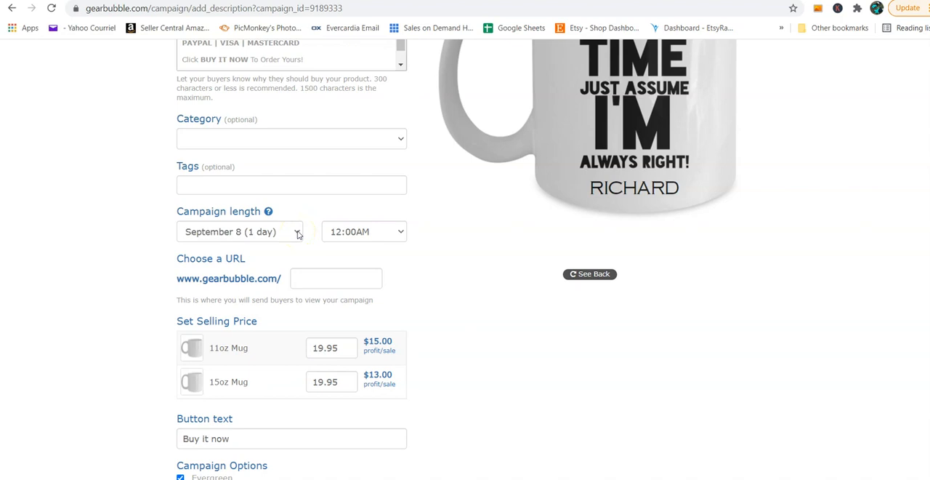
# Step: Try a campaign length of September 9 (2 days) and return it to September 8 (1 day)
pyautogui.click(297, 233)
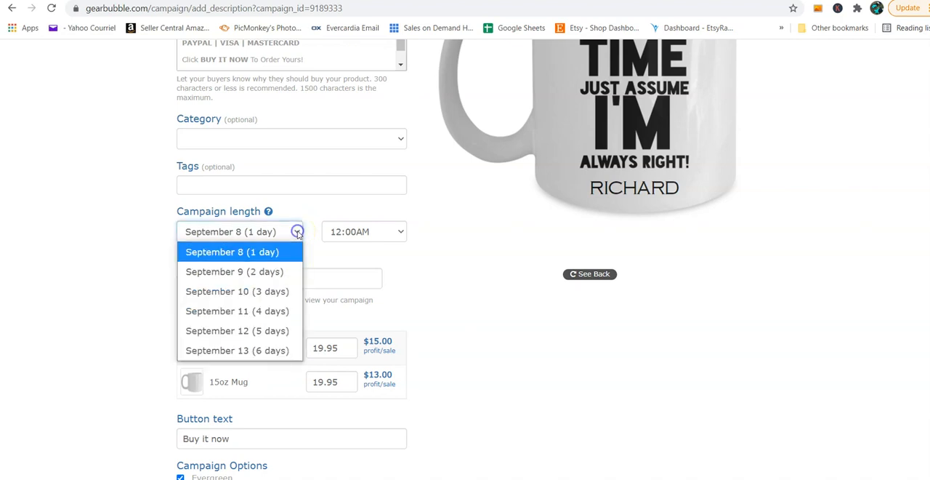
pyautogui.click(271, 275)
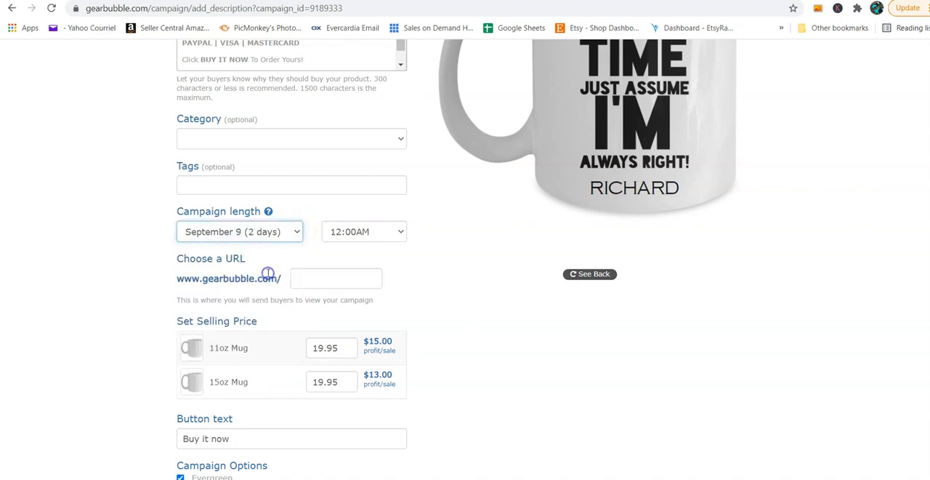
pyautogui.click(299, 232)
pyautogui.click(270, 251)
# Step: Set the campaign URL ending to als0014
pyautogui.click(323, 277)
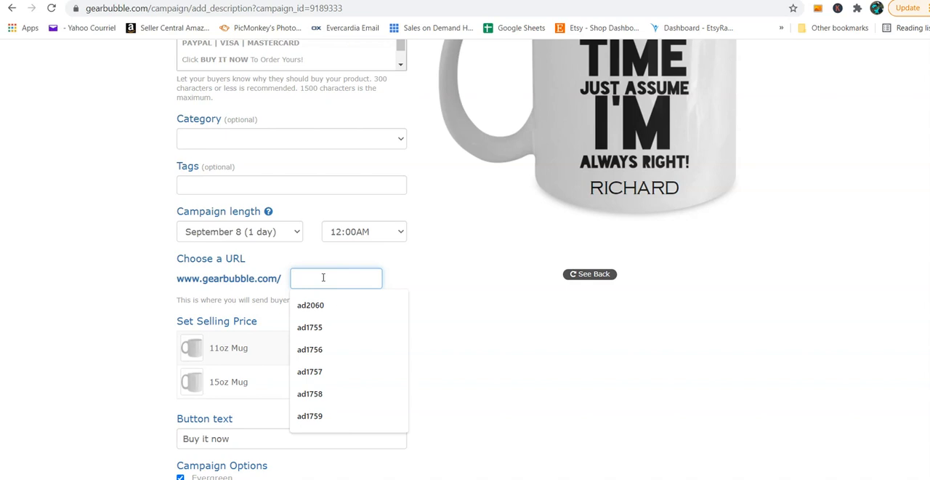
pyautogui.write('als')
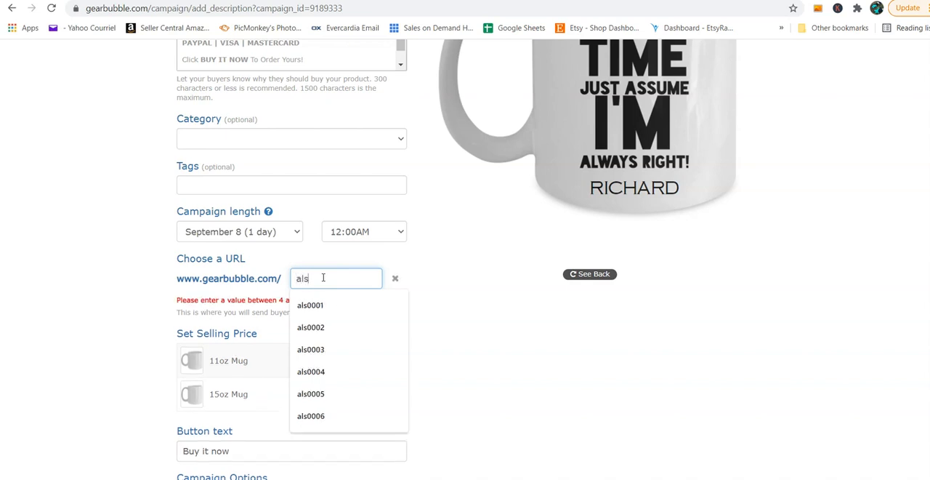
pyautogui.write('00')
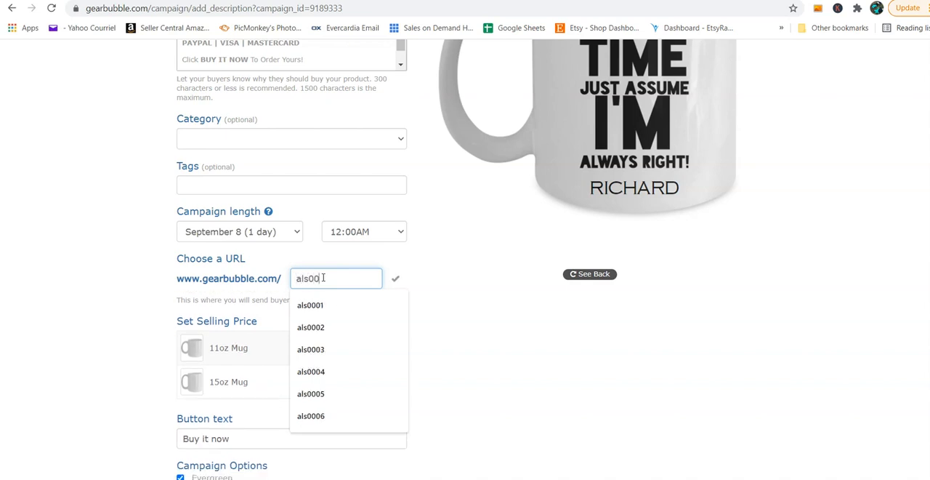
pyautogui.write('14')
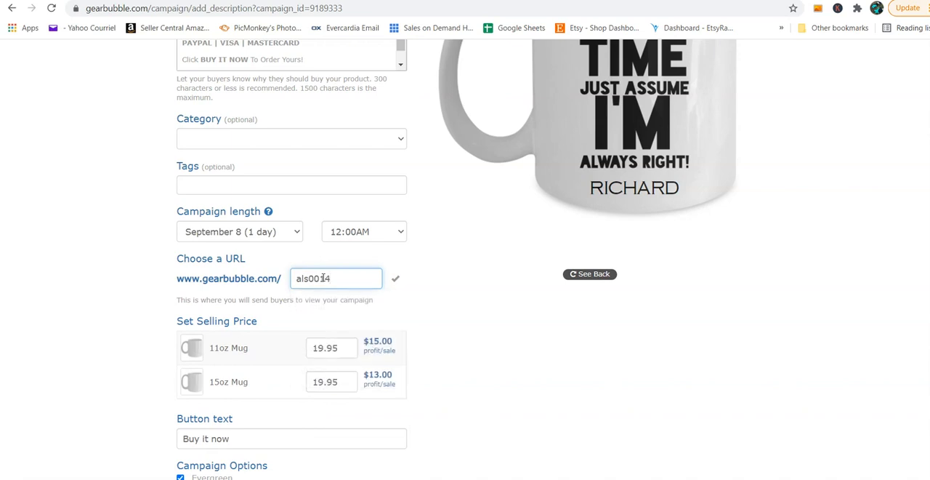
# Step: Set the selling price of the 15oz mug to 21.95
pyautogui.scroll(-1, 449, 356)
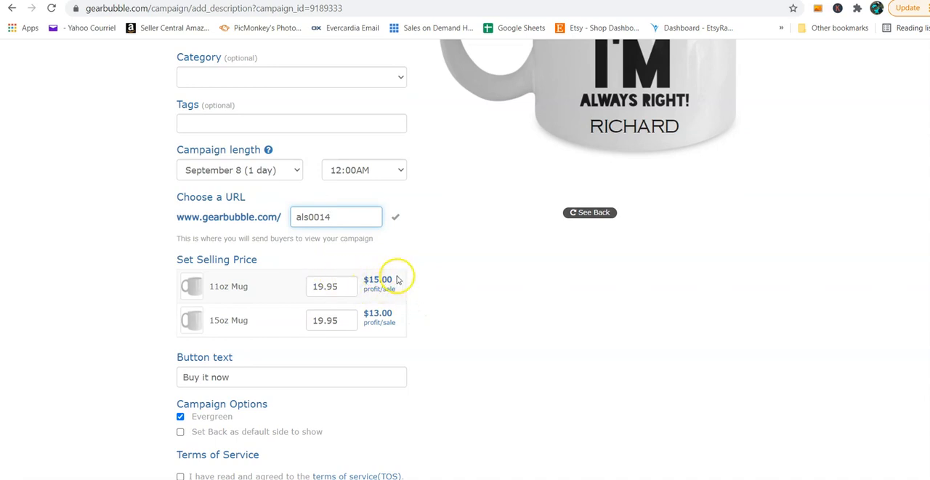
pyautogui.click(358, 268)
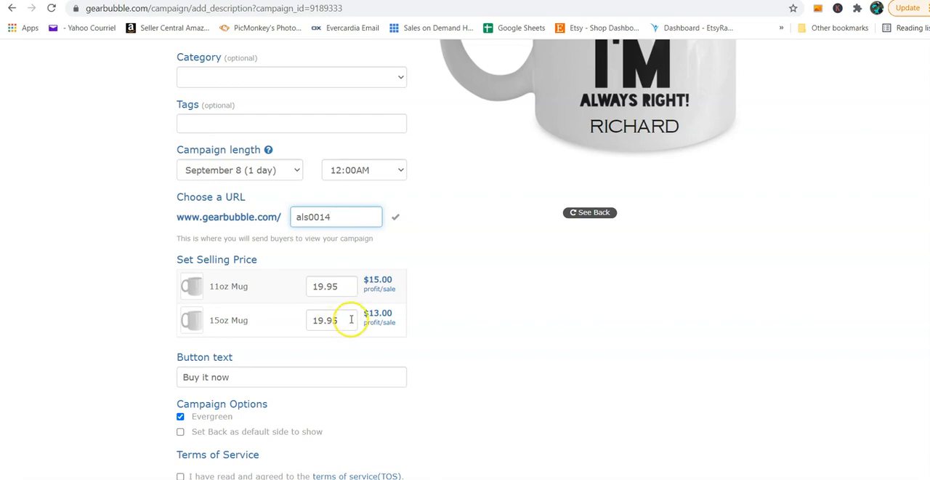
pyautogui.click(351, 319)
pyautogui.moveTo(349, 318); pyautogui.dragTo(305, 319)
pyautogui.write('2')
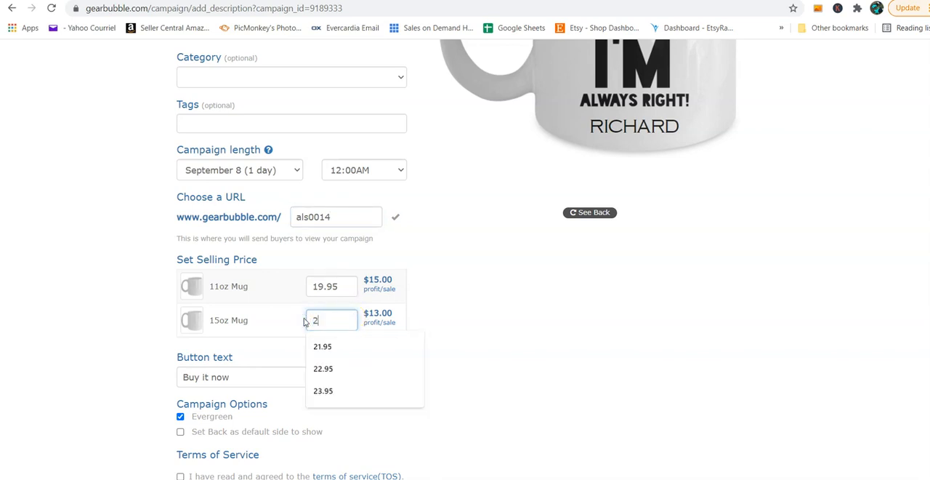
pyautogui.write('1.95')
pyautogui.click(463, 338)
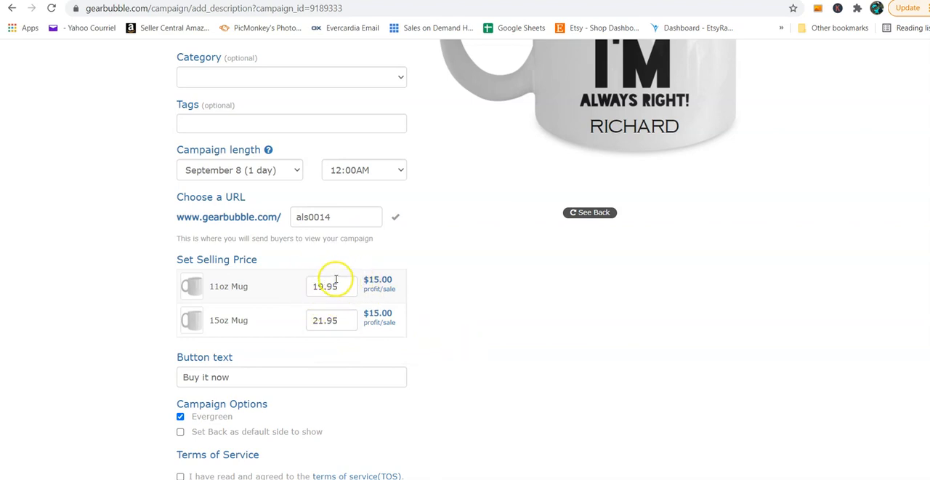
# Step: Set the selling prices to 14.95 for the 11oz mug and 16.95 for the 15oz mug
pyautogui.click(322, 286)
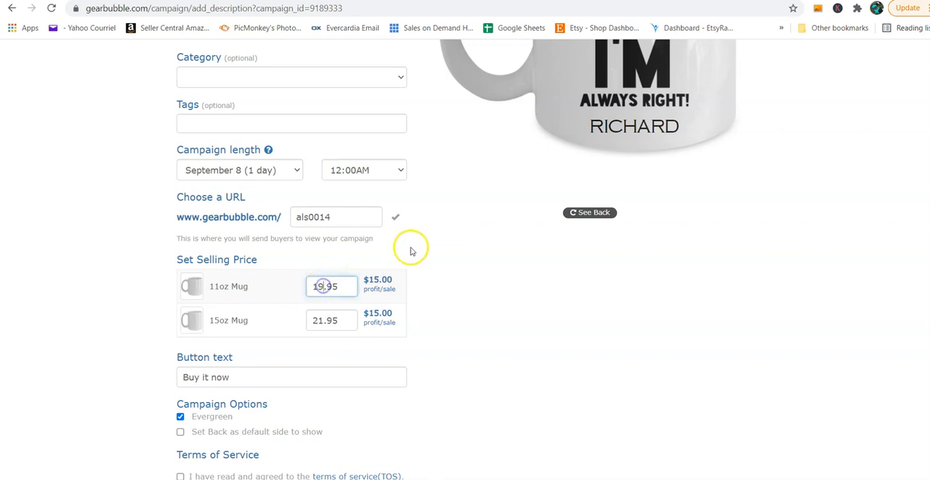
pyautogui.press('BackSpace')
pyautogui.write('4')
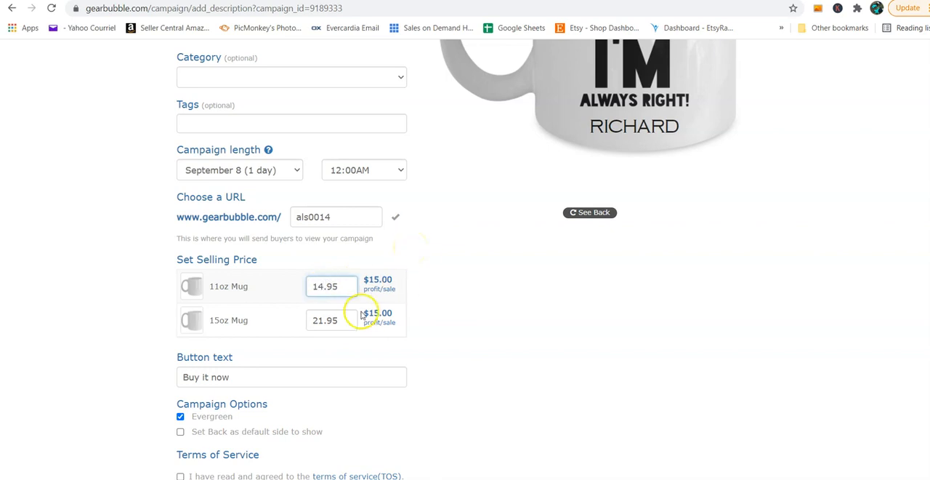
pyautogui.click(324, 320)
pyautogui.press('BackSpace')
pyautogui.press('BackSpace')
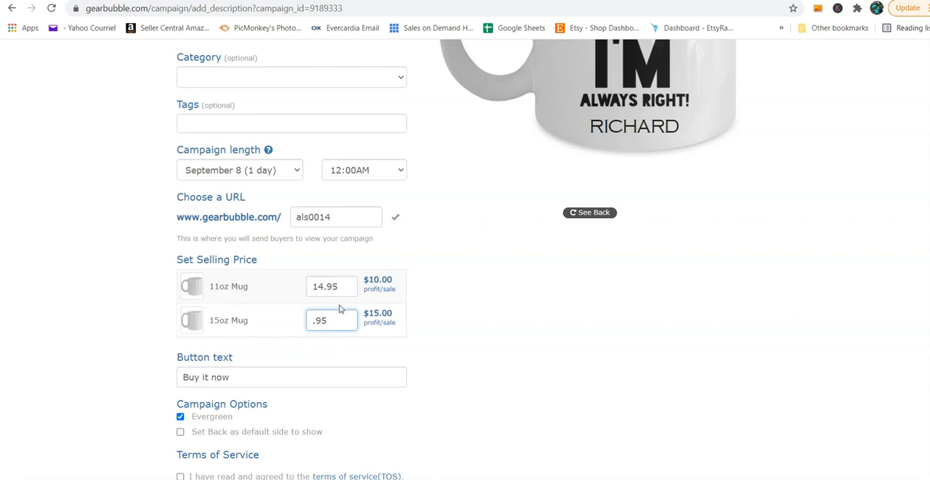
pyautogui.write('16')
pyautogui.click(442, 318)
# Step: Agree to the terms of service and launch the mug campaign
pyautogui.scroll(-3, 356, 288)
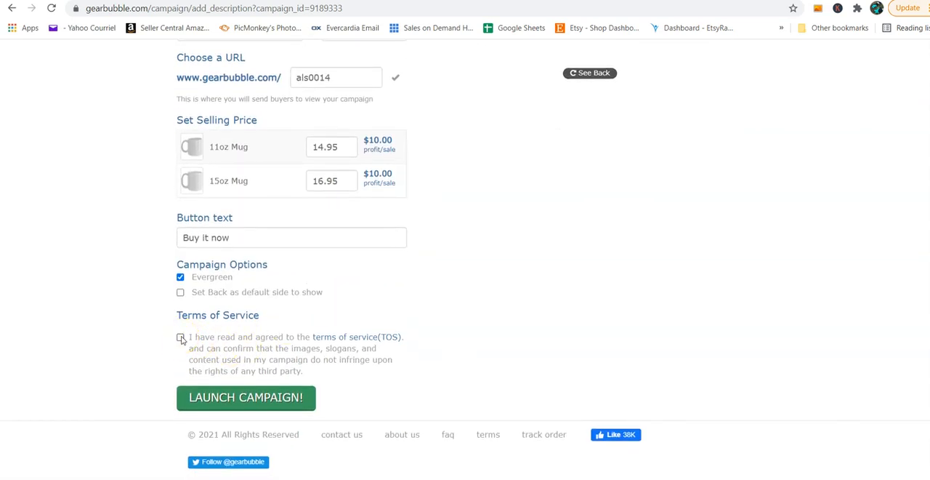
pyautogui.click(181, 337)
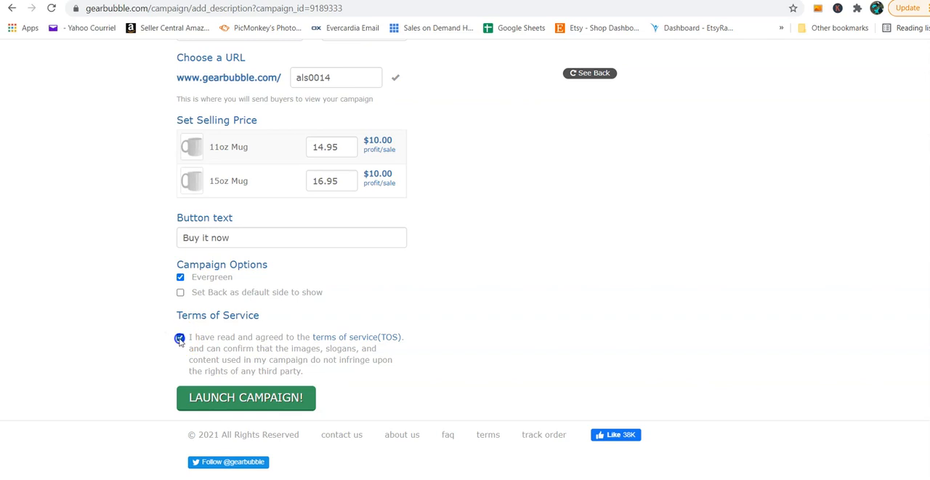
pyautogui.click(245, 399)
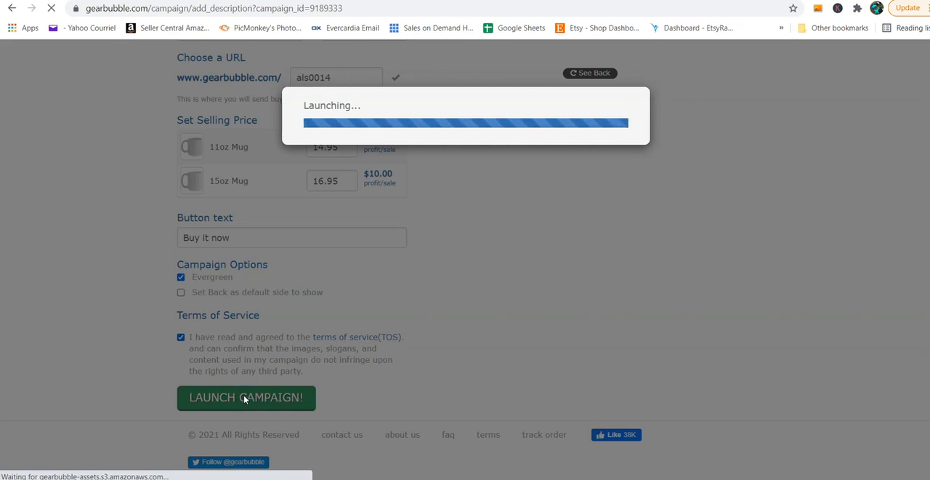
pyautogui.click(150, 356)
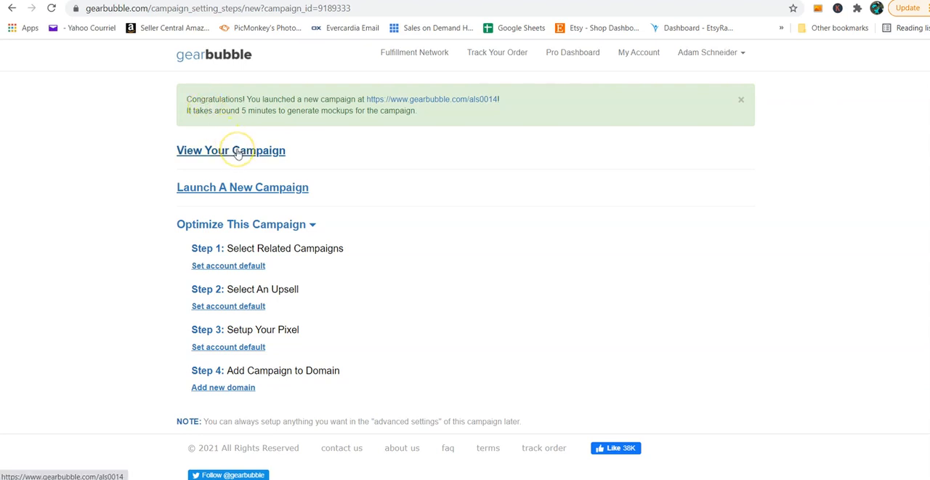
# Step: Start a new campaign with Shirt / Hoodie as the product and proceed to the design stage
pyautogui.click(240, 188)
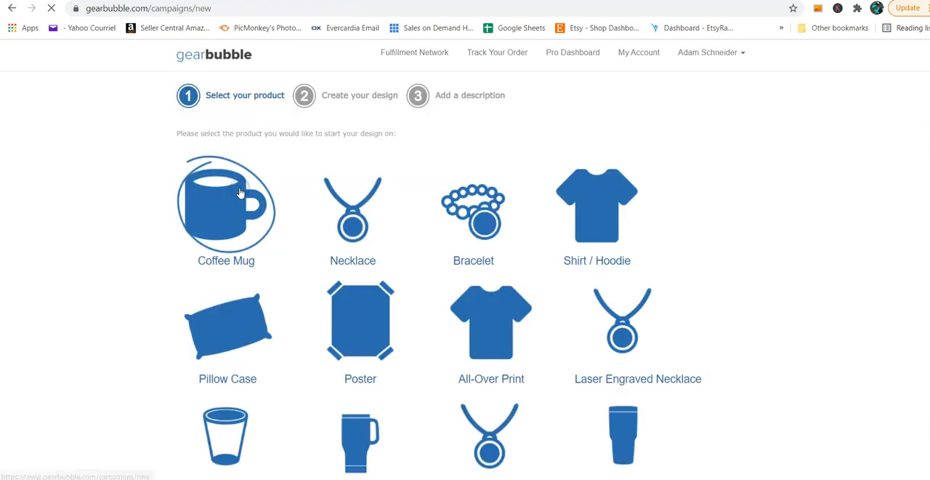
pyautogui.click(607, 222)
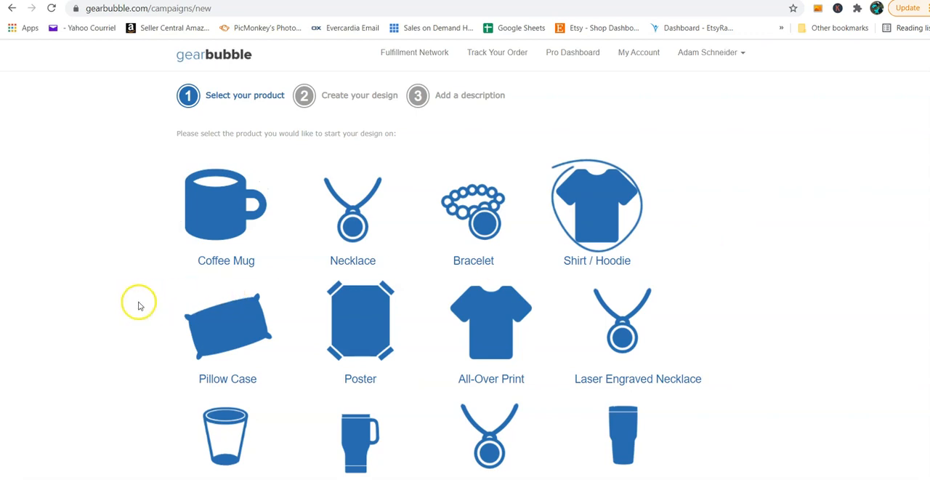
pyautogui.scroll(-3, 138, 304)
pyautogui.scroll(-2, 138, 305)
pyautogui.click(221, 397)
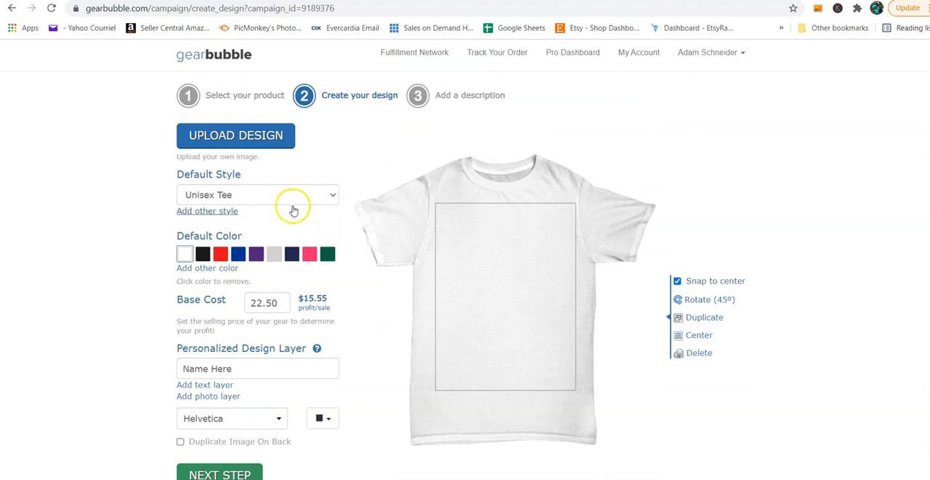
# Step: Try the Youth Tee, Youth Hoodie, Premium Tee and Sweatshirt as the default style
pyautogui.click(228, 197)
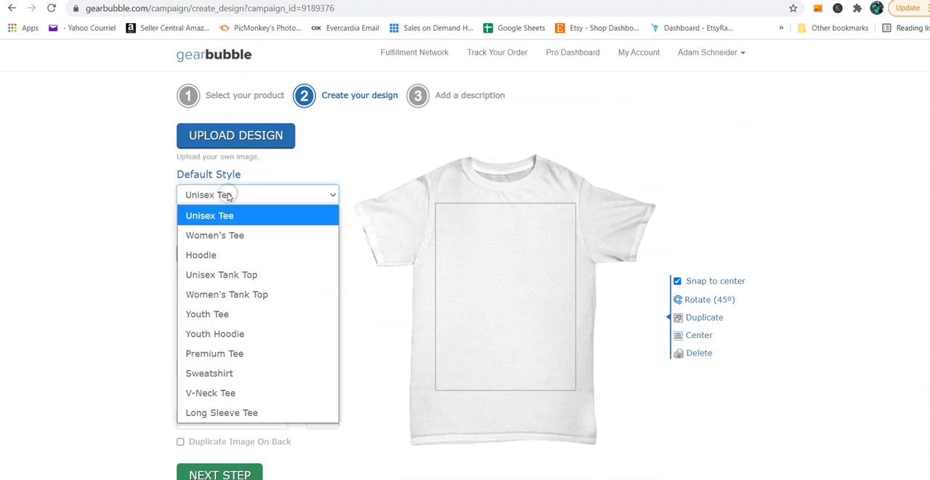
pyautogui.click(233, 314)
pyautogui.click(245, 198)
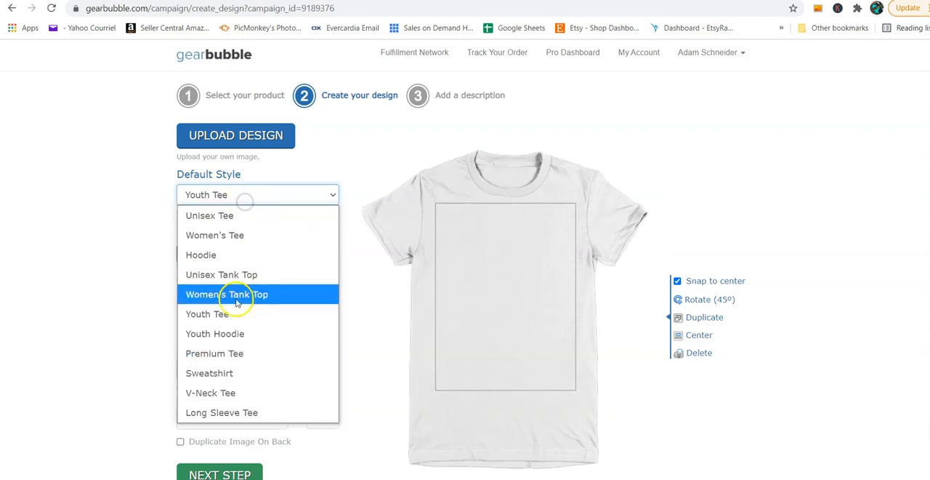
pyautogui.click(236, 329)
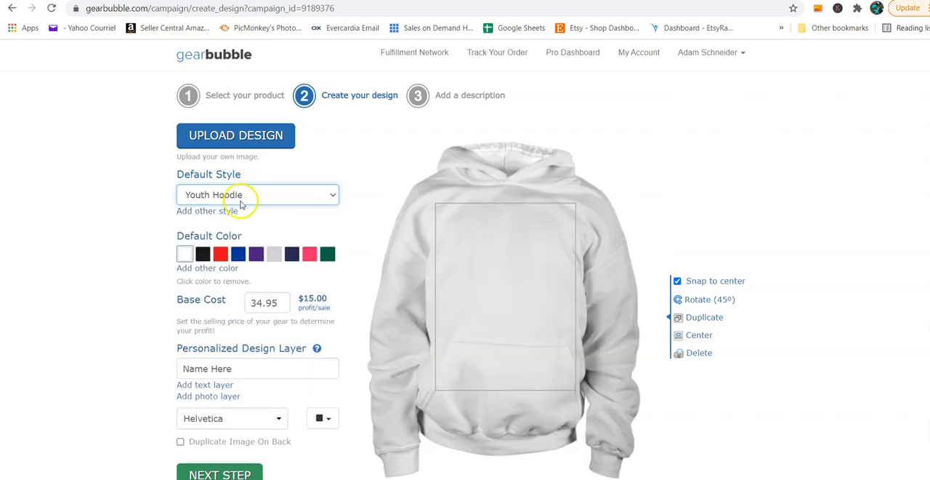
pyautogui.click(241, 193)
pyautogui.click(237, 353)
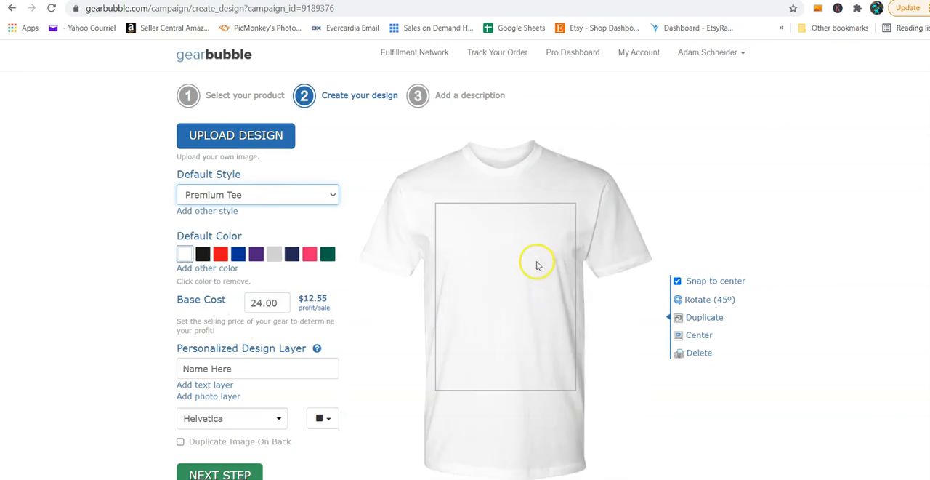
pyautogui.click(283, 194)
pyautogui.click(267, 371)
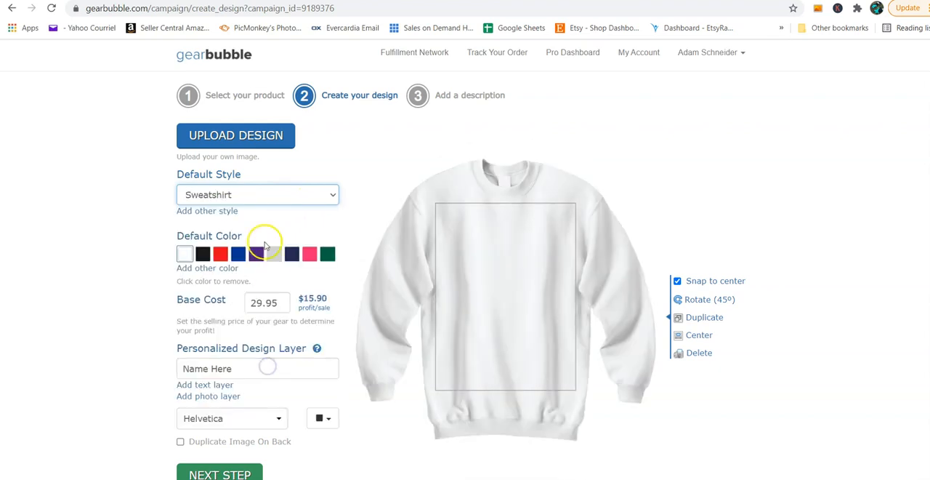
# Step: Set the default style to Hoodie in black and add blue as another color
pyautogui.click(245, 195)
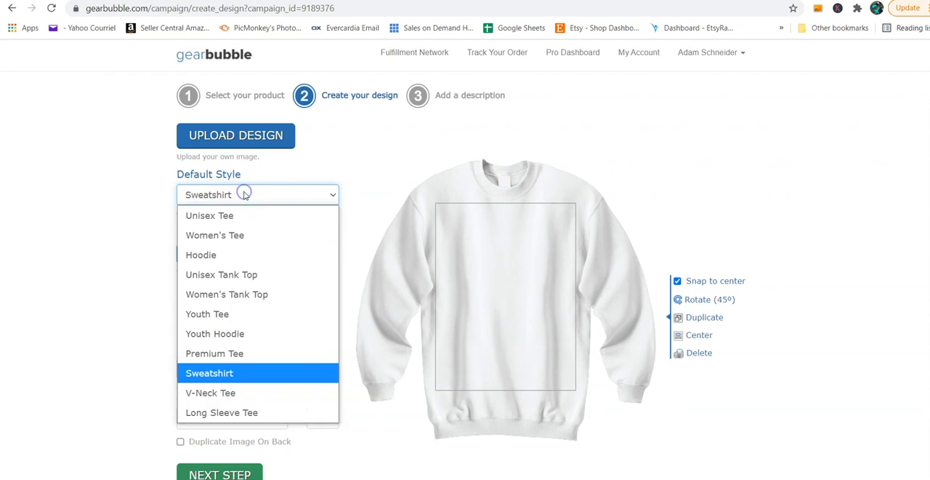
pyautogui.click(253, 258)
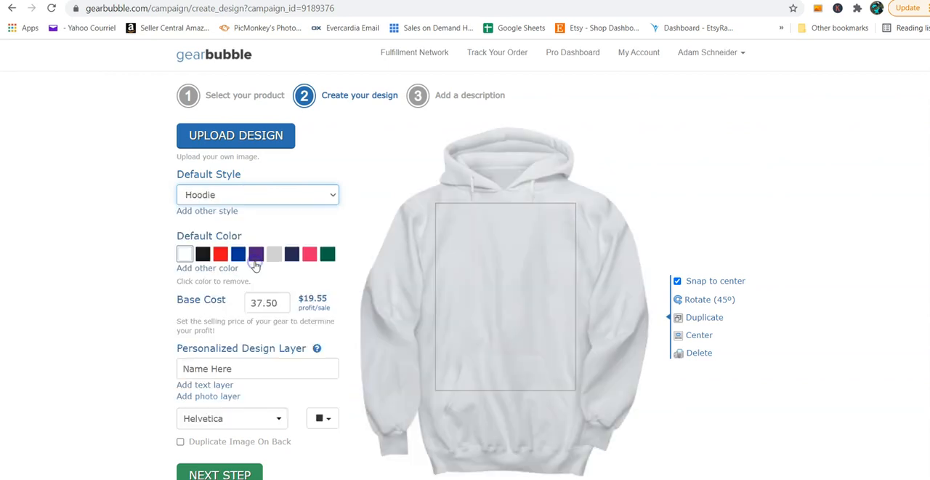
pyautogui.click(203, 253)
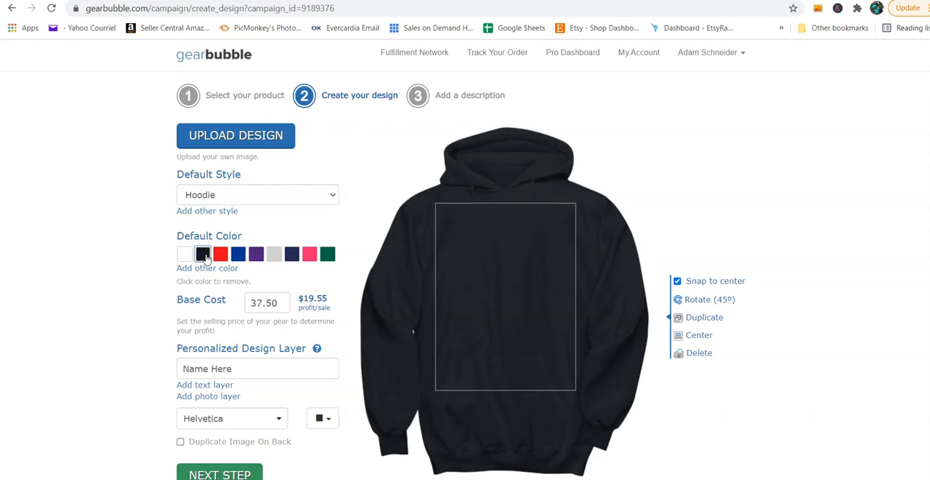
pyautogui.click(205, 268)
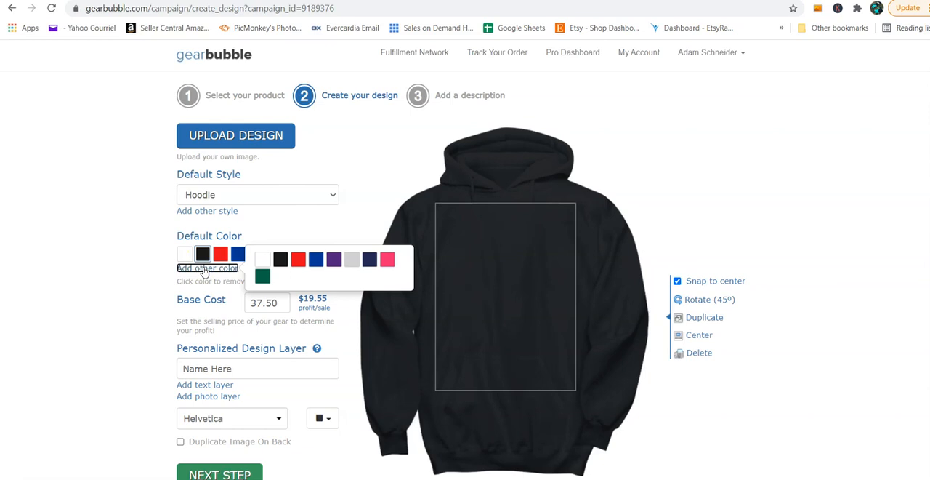
pyautogui.click(317, 260)
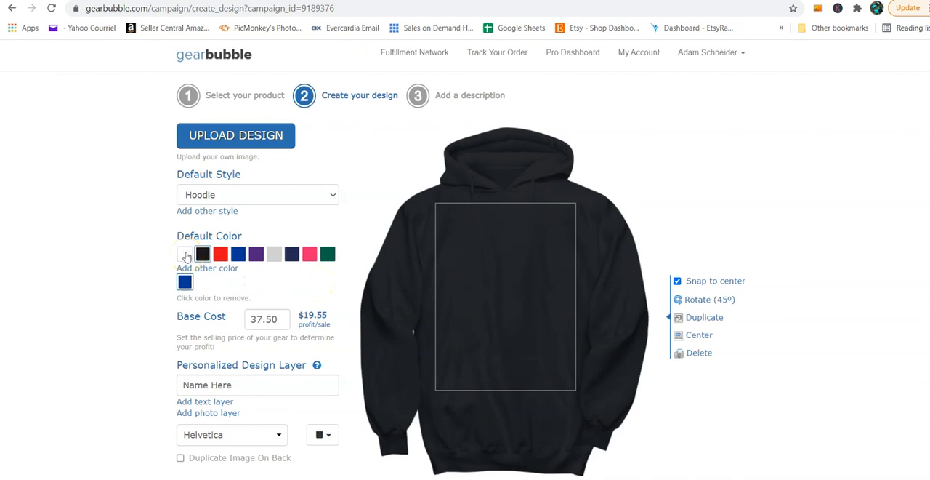
pyautogui.scroll(-2, 150, 276)
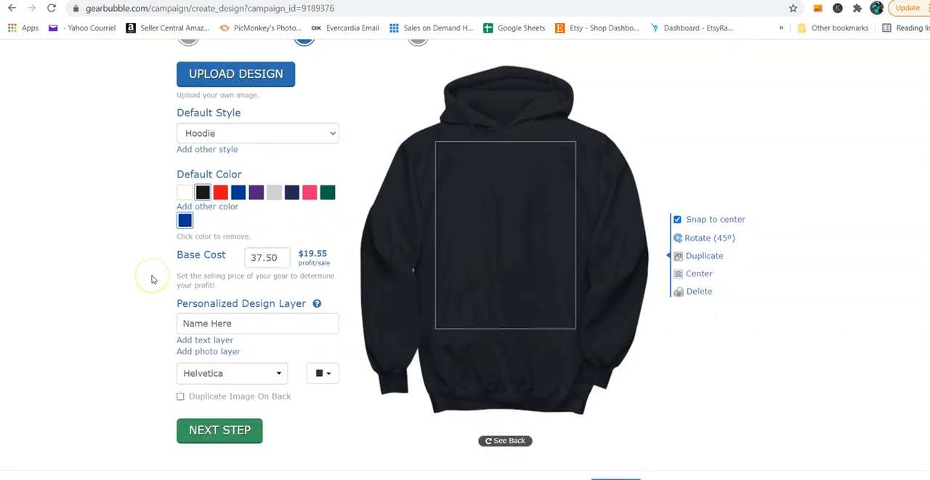
pyautogui.click(213, 270)
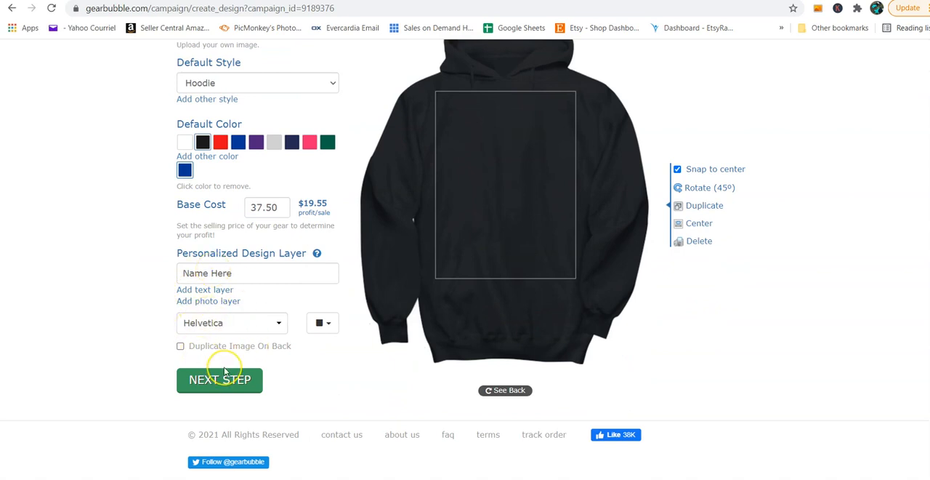
pyautogui.scroll(3, 224, 371)
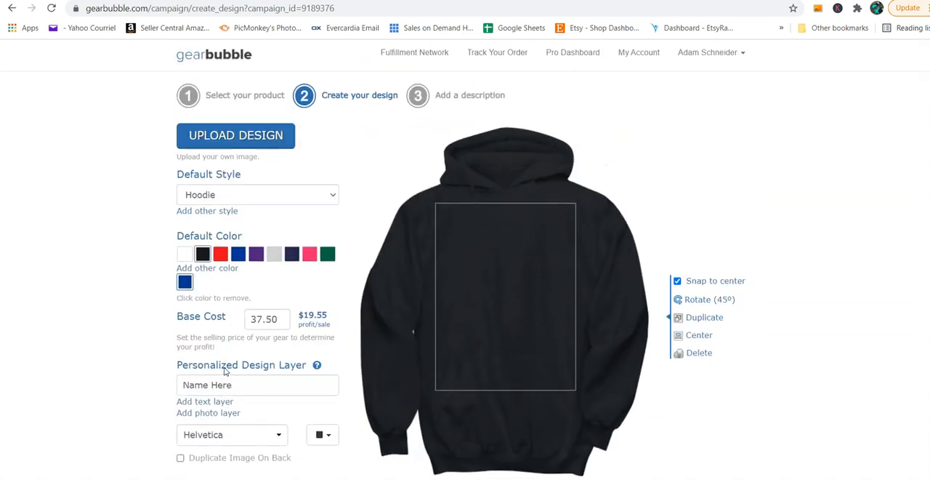
# Step: Leave the hoodie design, return to the campaign dashboard and start a new Traditional campaign
pyautogui.click(228, 57)
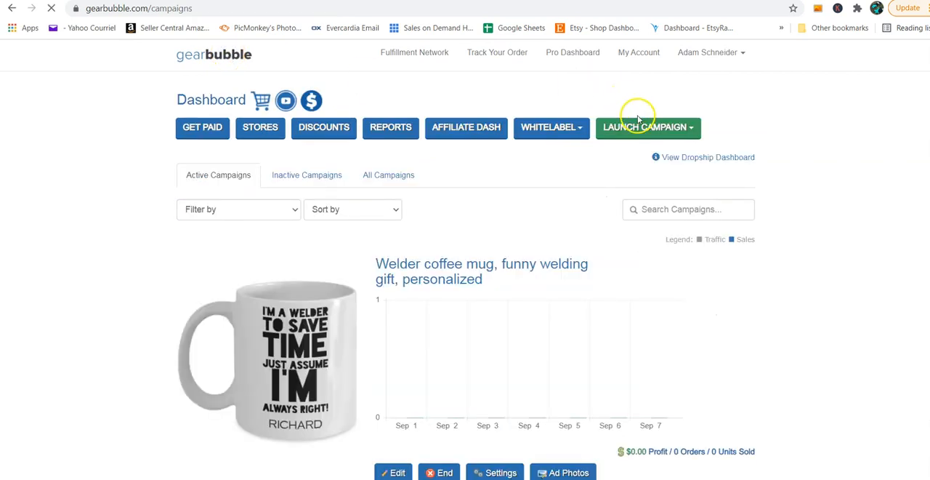
pyautogui.click(641, 126)
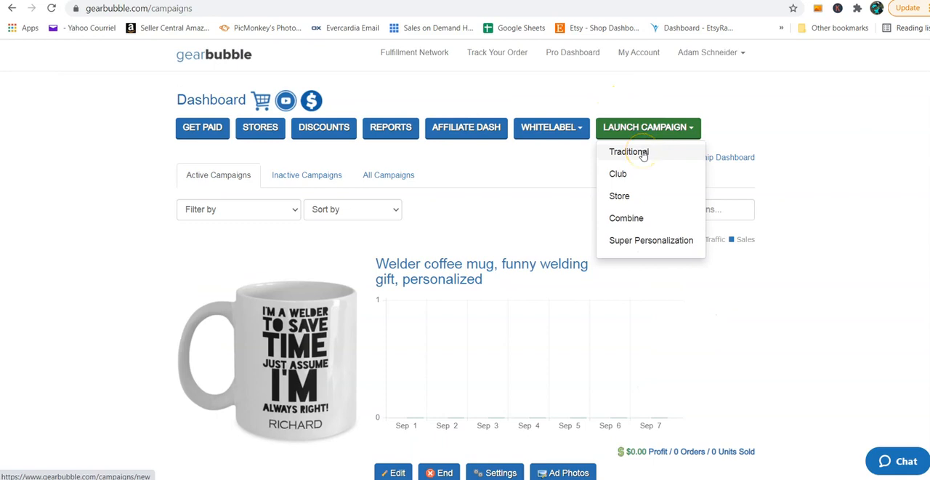
pyautogui.click(643, 153)
# Step: Look through the available product types, choose Candle as the product and proceed to the design stage
pyautogui.scroll(-2, 687, 210)
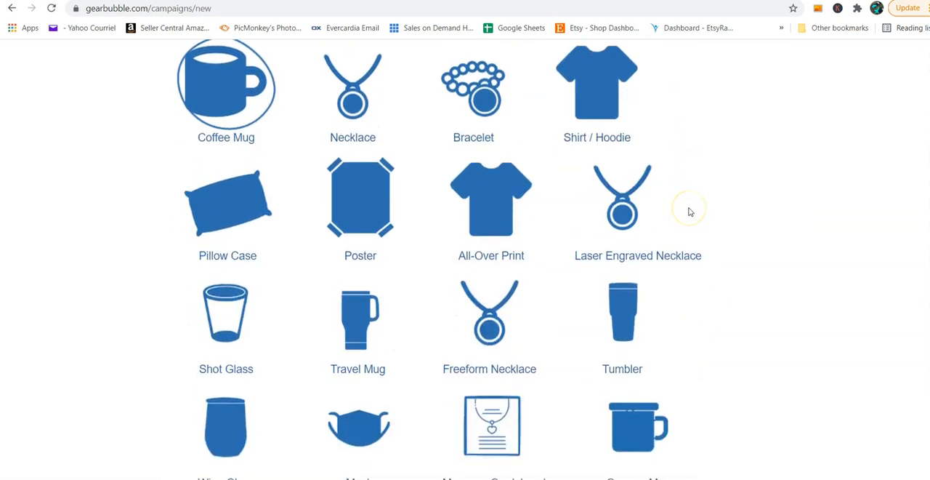
pyautogui.scroll(-1, 691, 211)
pyautogui.scroll(1, 691, 212)
pyautogui.scroll(-2, 247, 329)
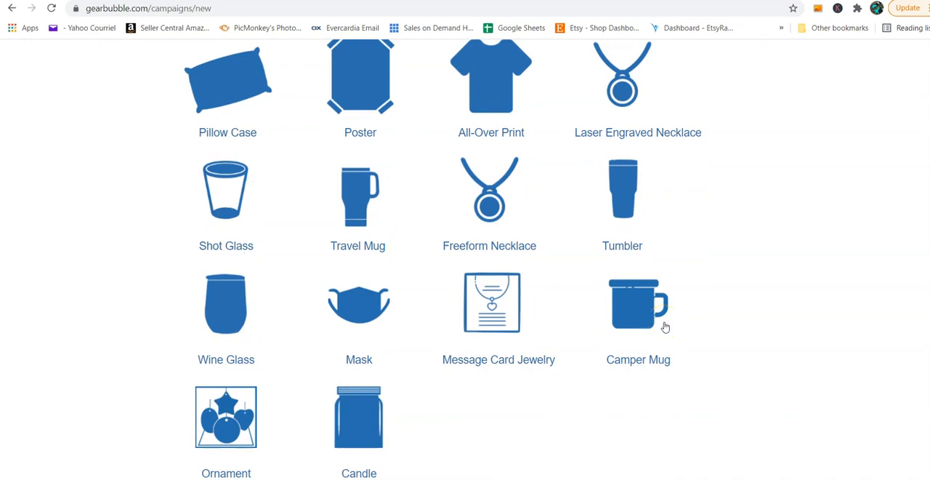
pyautogui.scroll(2, 682, 320)
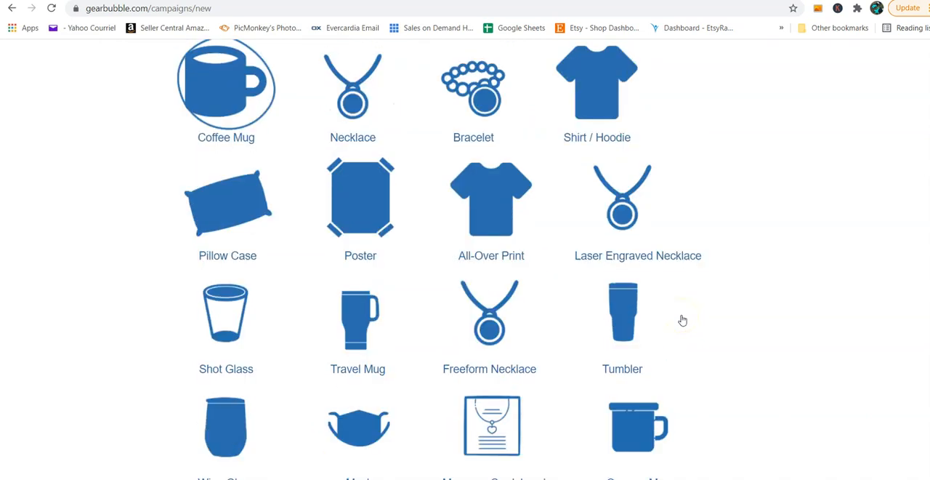
pyautogui.scroll(-2, 682, 320)
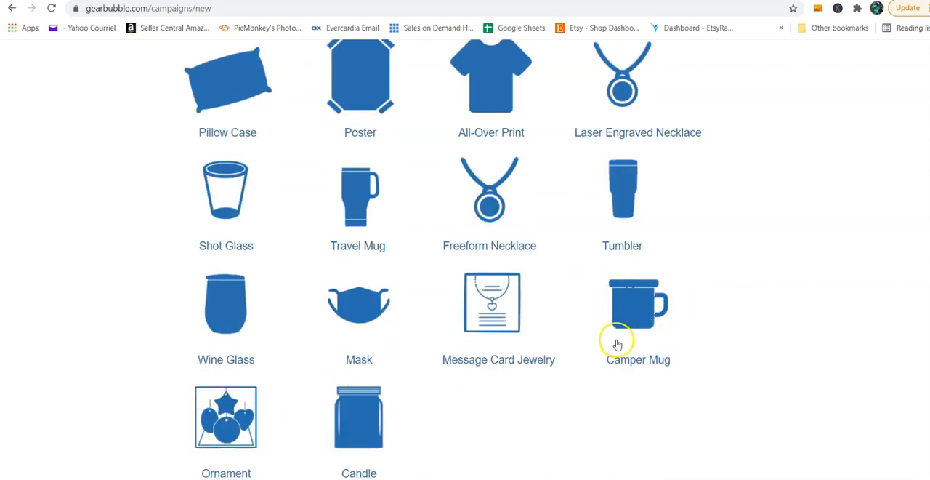
pyautogui.click(666, 319)
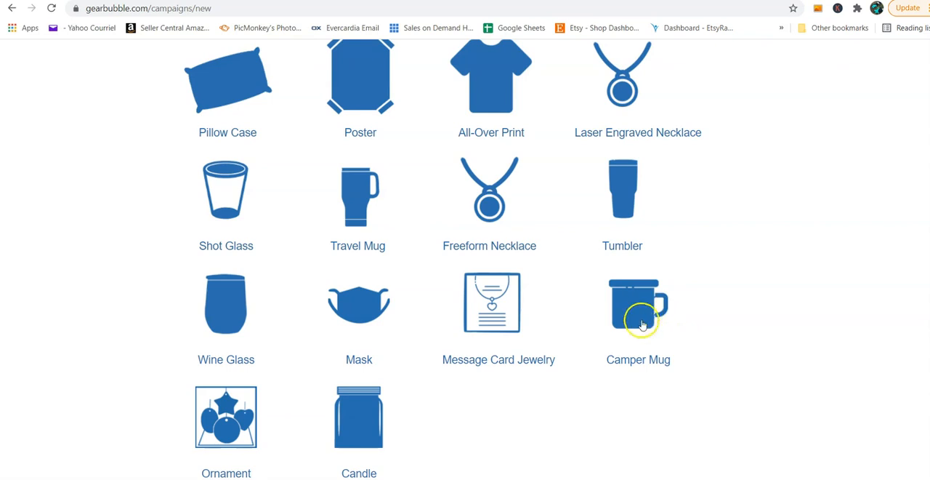
pyautogui.scroll(-1, 535, 382)
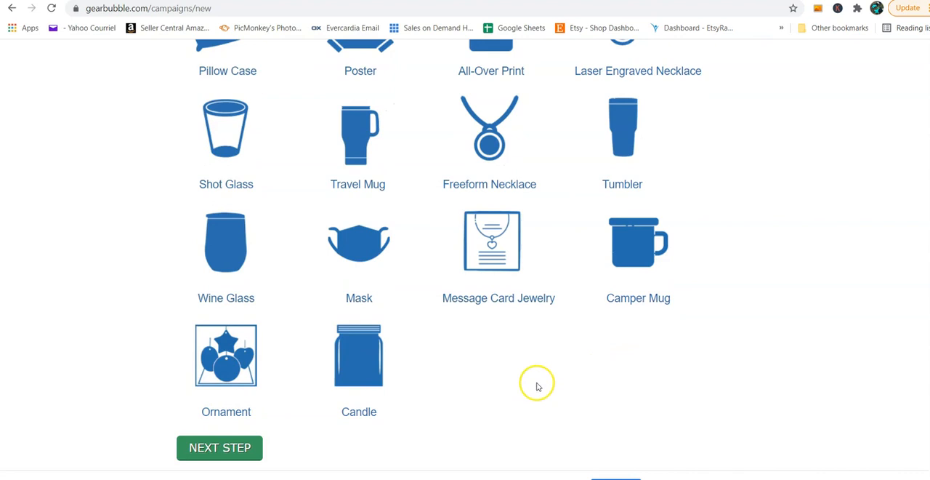
pyautogui.click(359, 365)
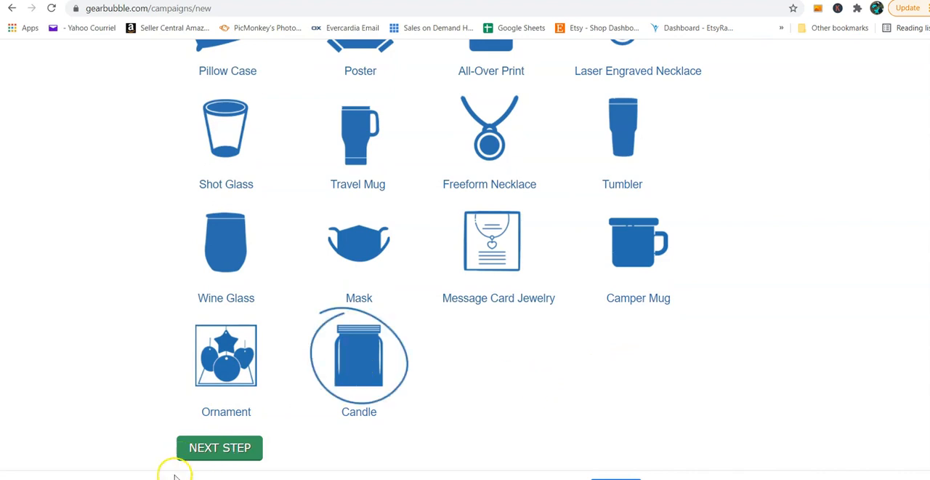
pyautogui.click(205, 450)
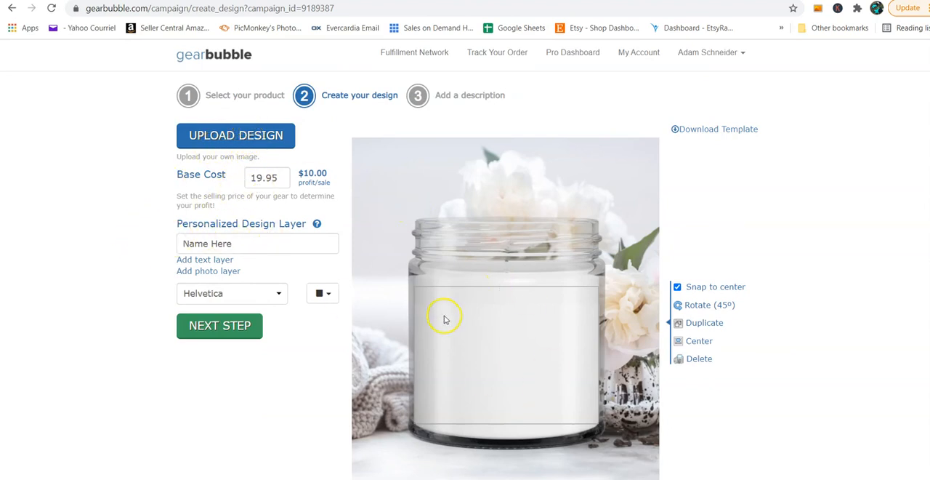
# Step: Upload the Football Mom design onto the candle and enlarge it to span nearly the full width of the label area
pyautogui.click(255, 139)
pyautogui.click(542, 282)
pyautogui.click(401, 128)
pyautogui.click(559, 300)
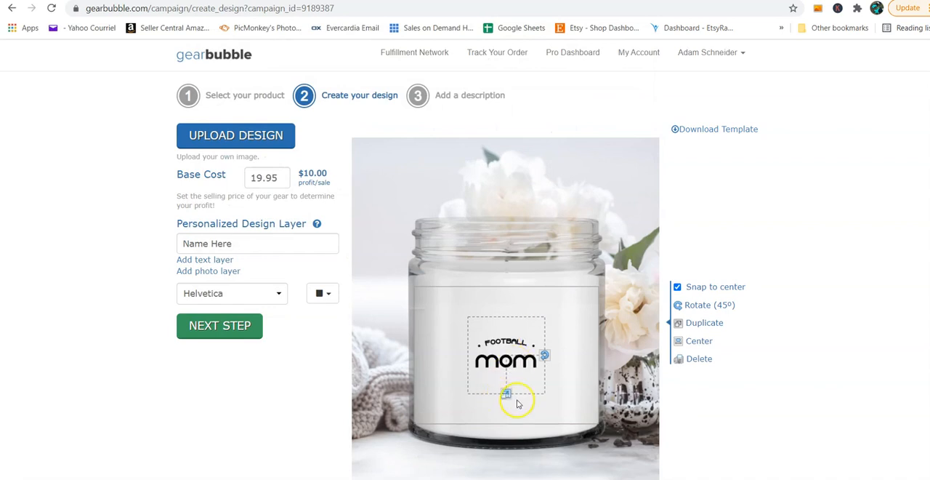
pyautogui.moveTo(508, 413); pyautogui.dragTo(513, 448)
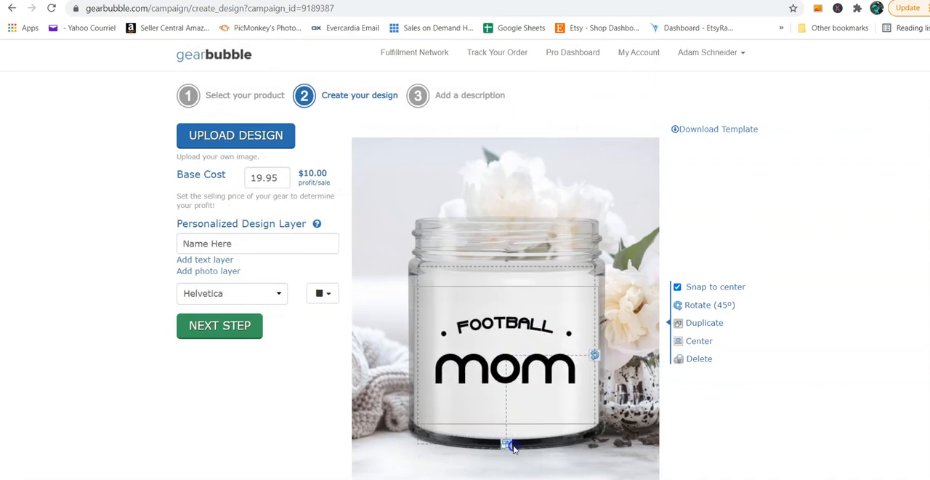